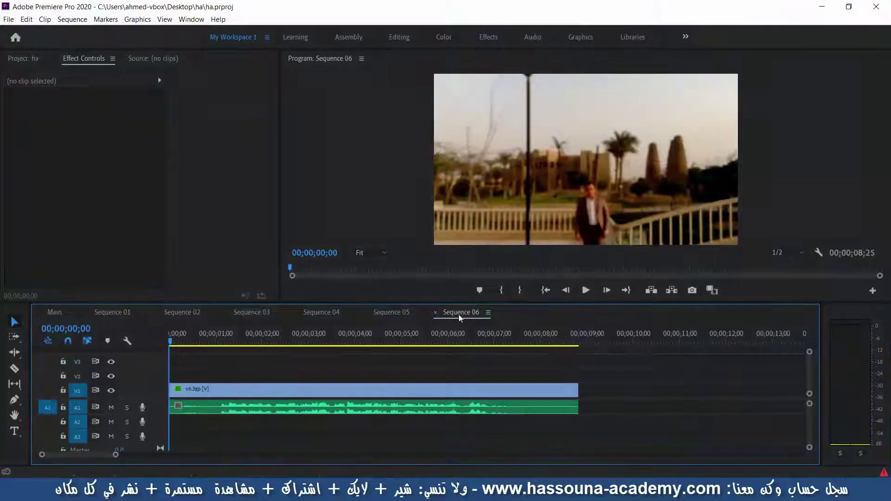
In the Effects workspace, apply the Treble effect to Sequence 01's A1 clip
left_click(108, 315)
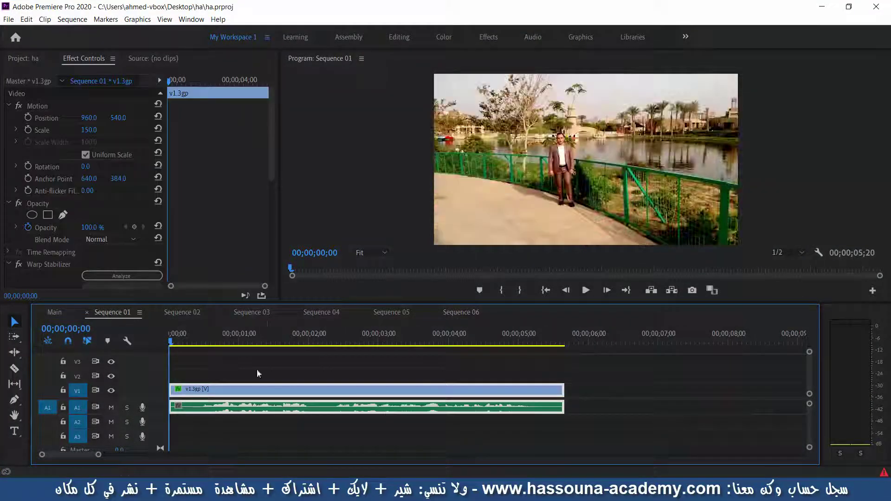
left_click(494, 38)
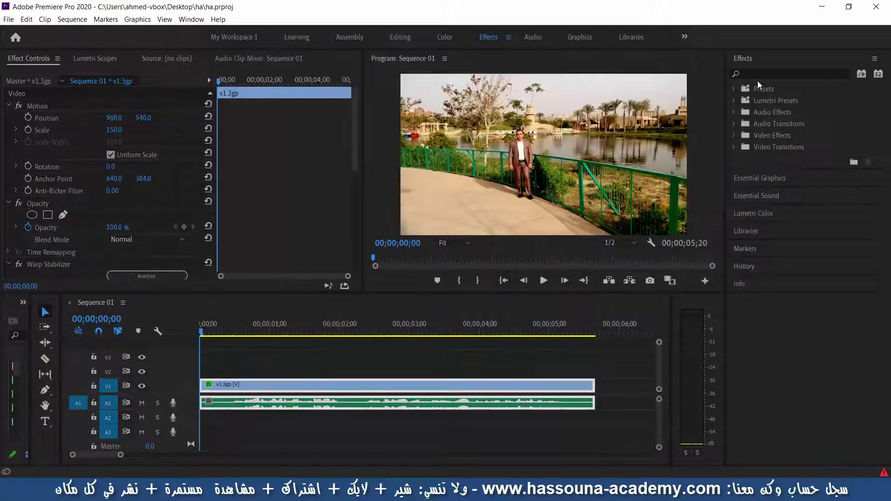
left_click(785, 73)
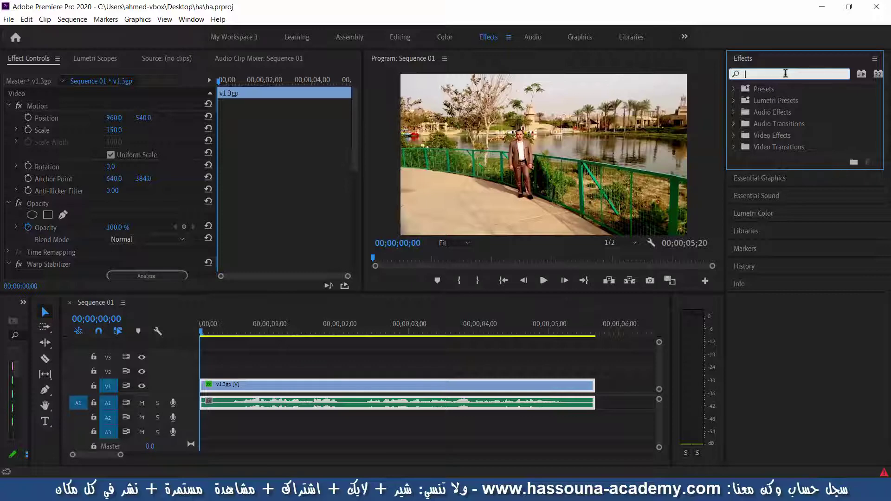
type("tre")
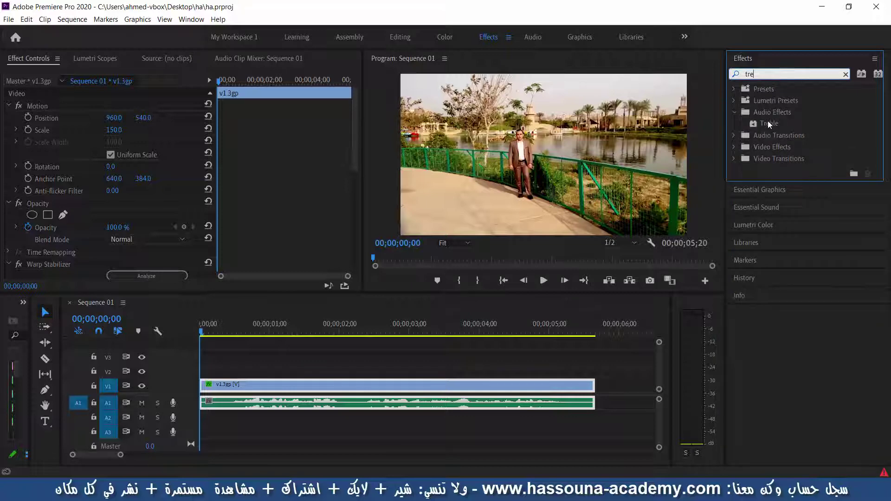
left_click_drag(769, 124, 495, 403)
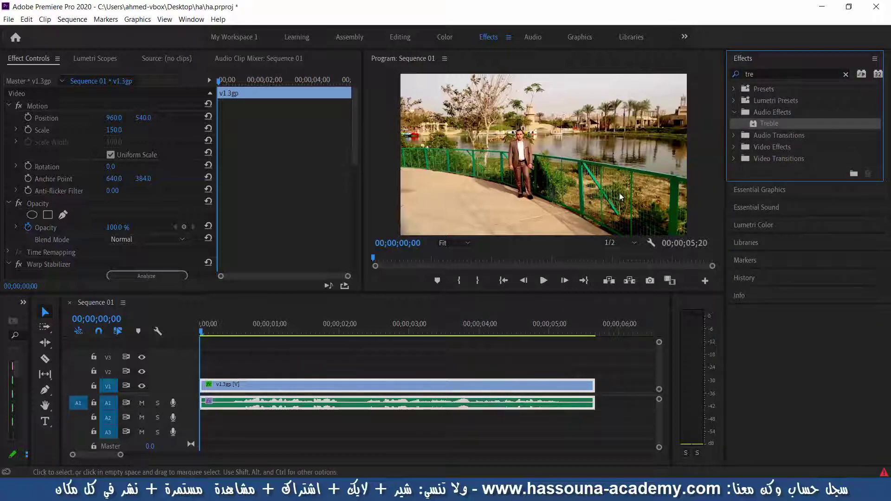
Add the Bass and DeNoise effects to the clip, then return to My Workspace 1
left_click(749, 74)
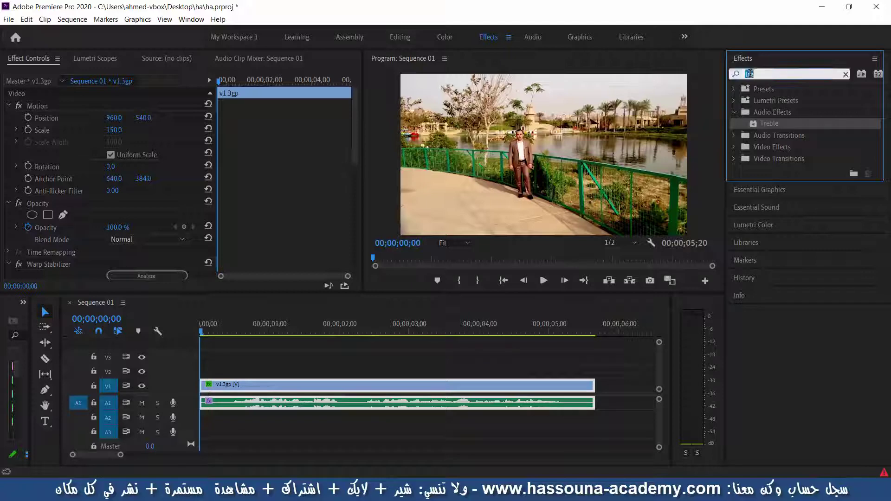
type("bass")
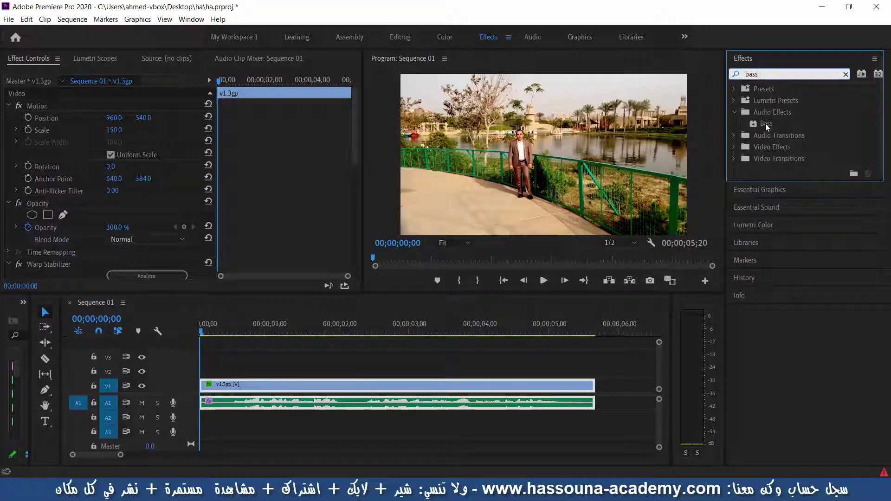
left_click_drag(767, 124, 462, 400)
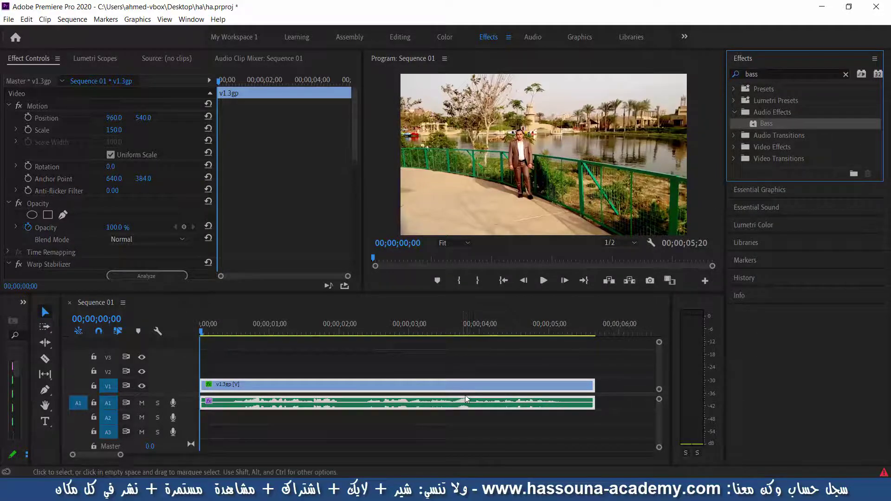
double_click(755, 74)
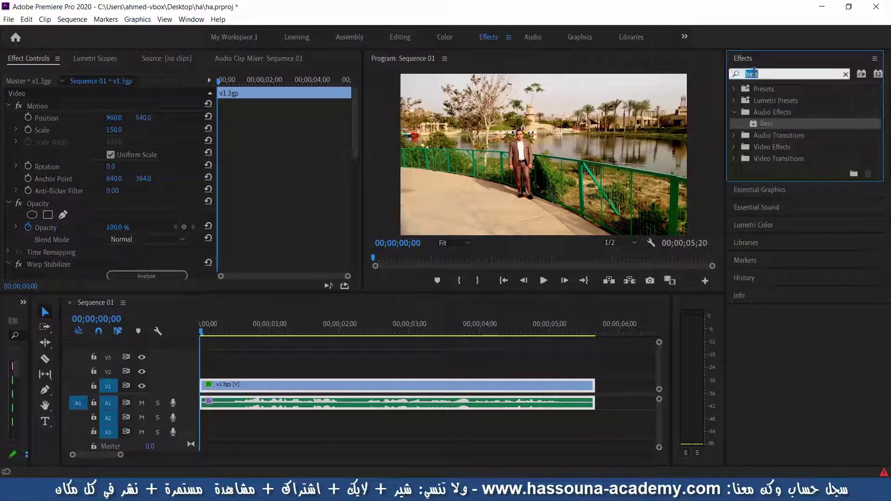
type("den")
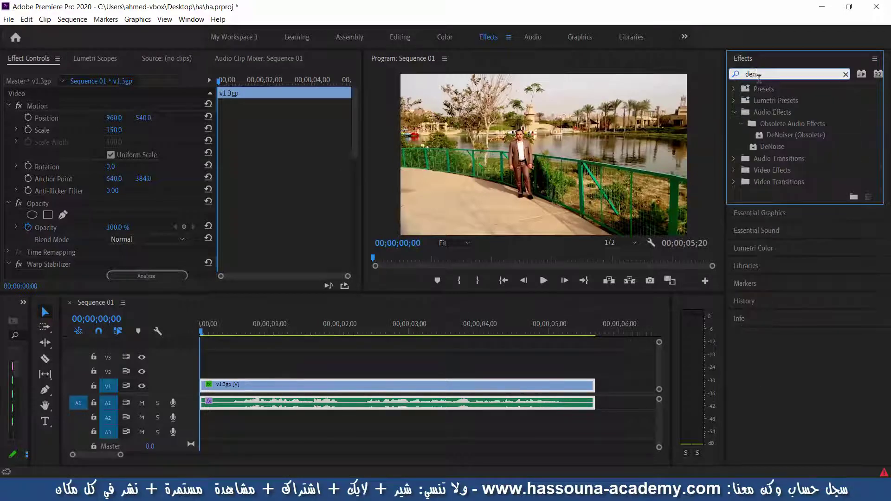
left_click(778, 147)
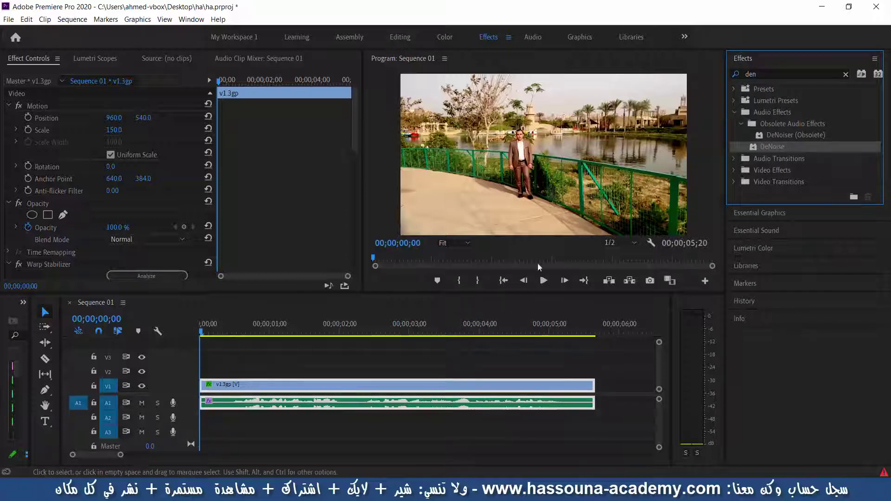
left_click(217, 40)
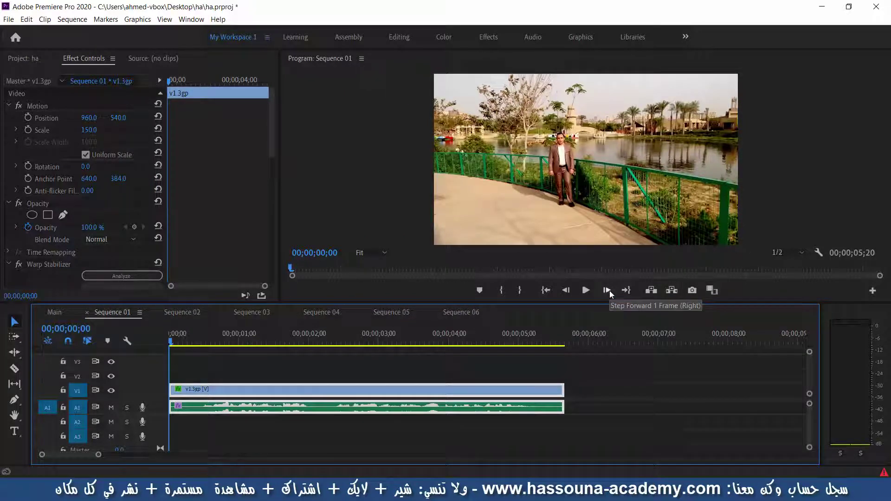
Set the Sequence 01 clip's Volume Level to 3.0 dB and play it back to hear it
key("space")
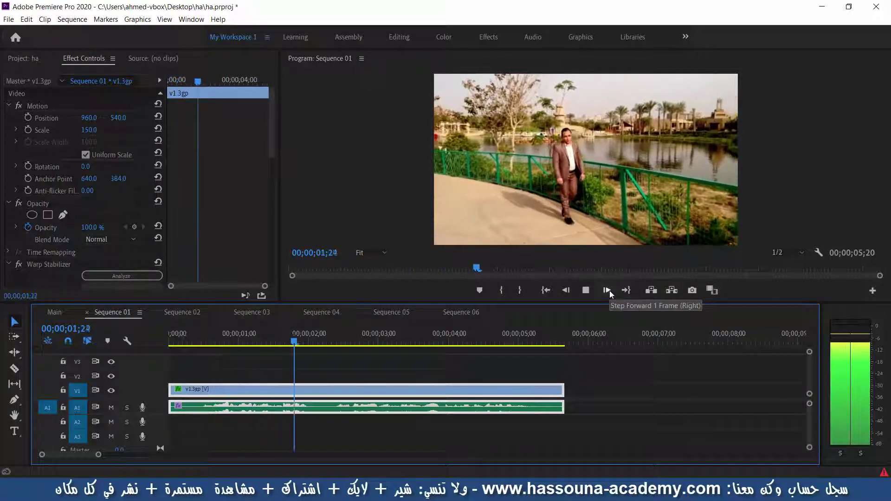
key("space")
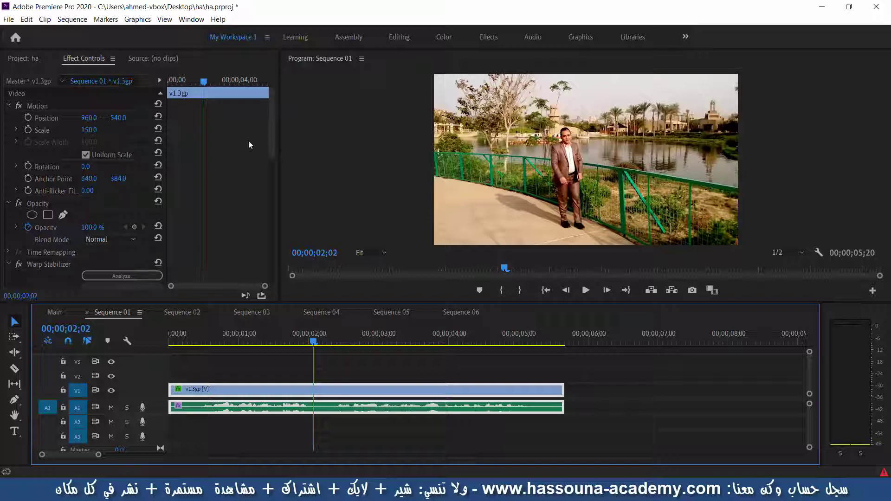
mouse_move(272, 120)
left_mouse_down()
mouse_move(286, 190)
mouse_move(47, 248)
left_mouse_up()
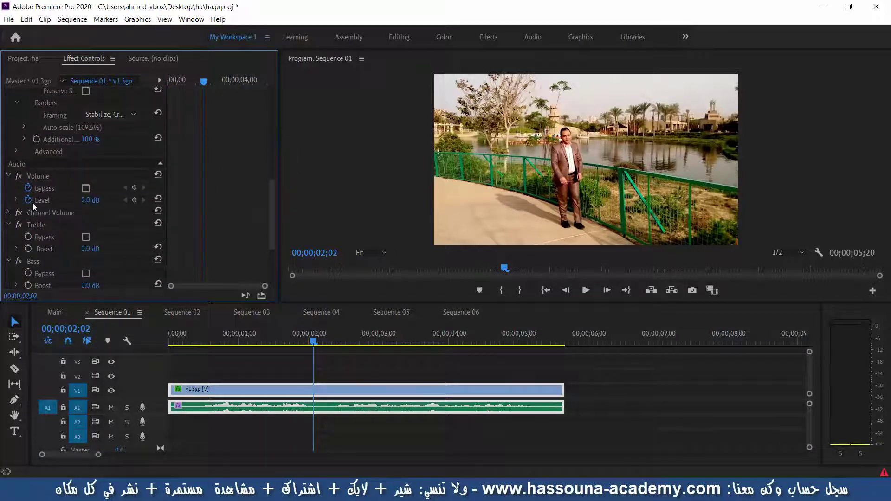
left_click(89, 200)
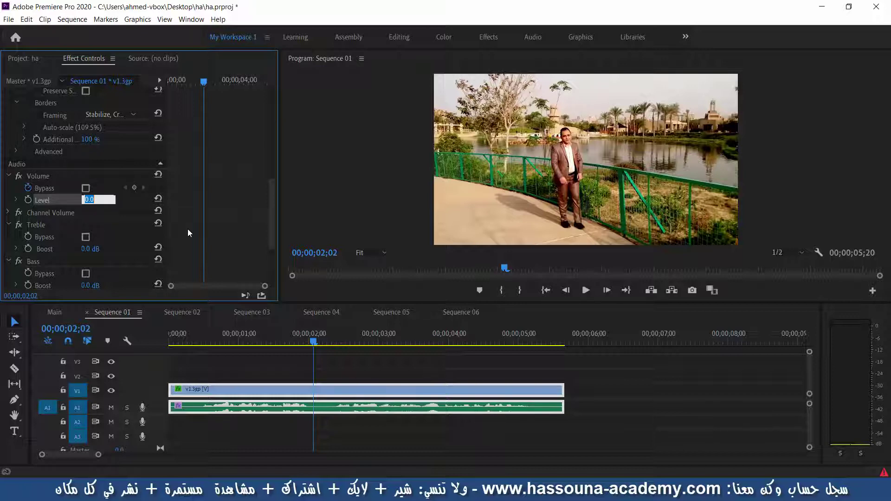
type("3")
key("Return")
left_click(203, 343)
key("space")
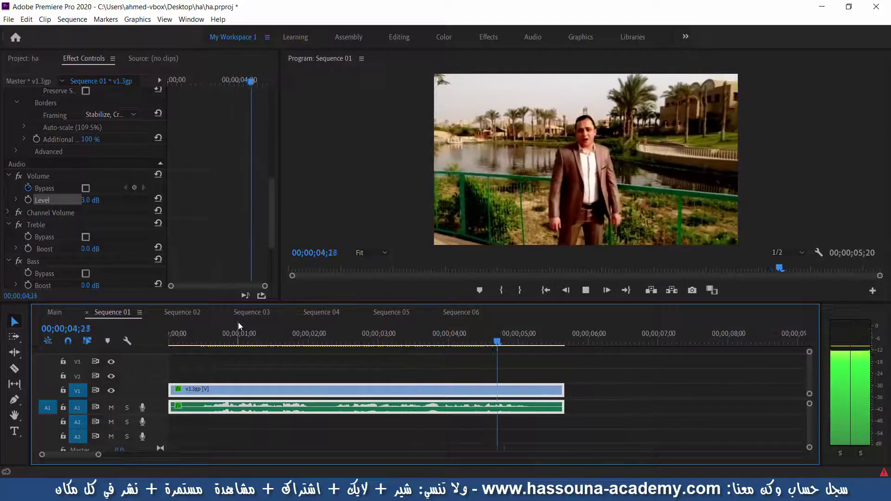
key("space")
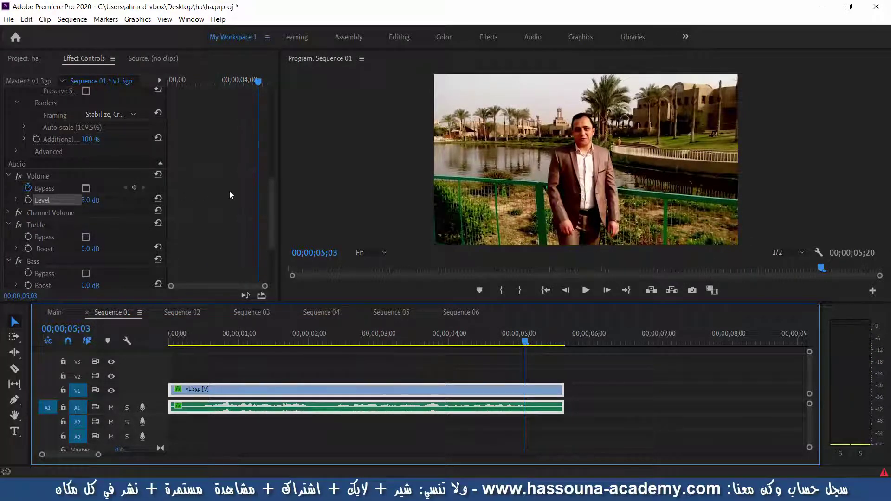
Set Treble Boost to -6.0 dB and Bass Boost to 7.0 dB in Effect Controls
scroll(272, 201, "down", 1)
left_click_drag(272, 202, 271, 218)
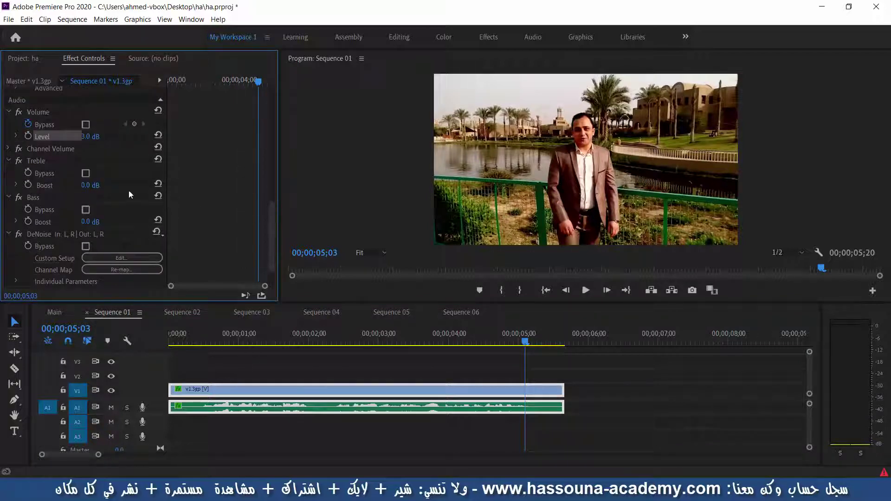
left_click(83, 185)
type("-")
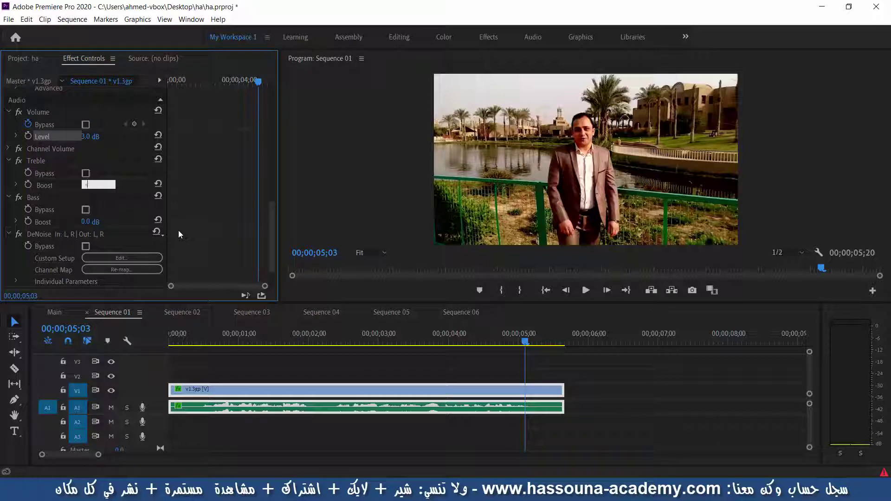
type("10")
key("Return")
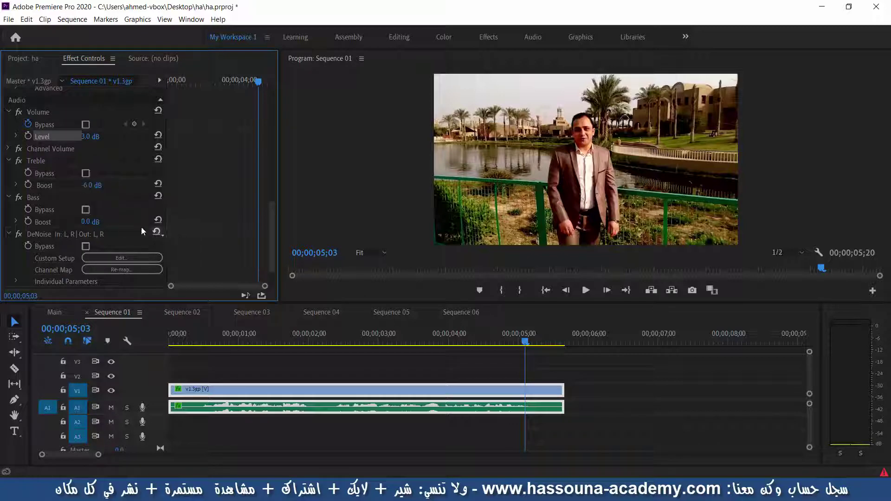
left_click(82, 222)
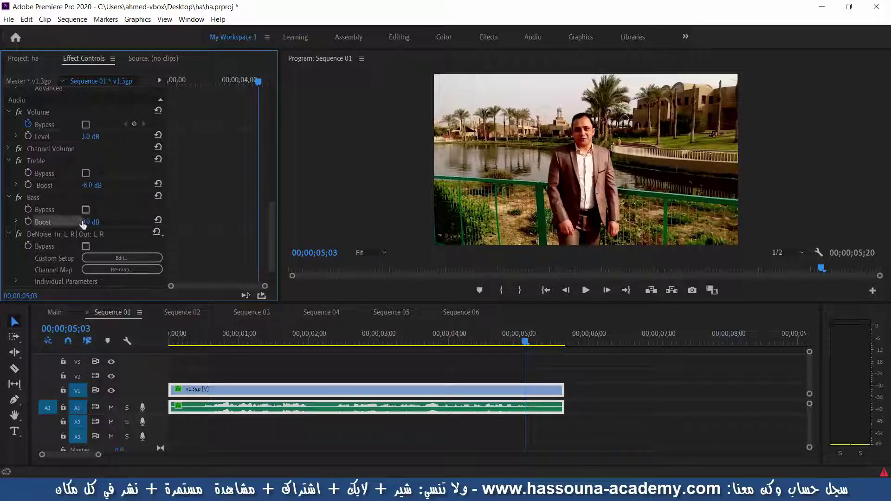
type("7")
key("Return")
Replay Sequence 01 from the start to preview the EQ changes
left_click(329, 343)
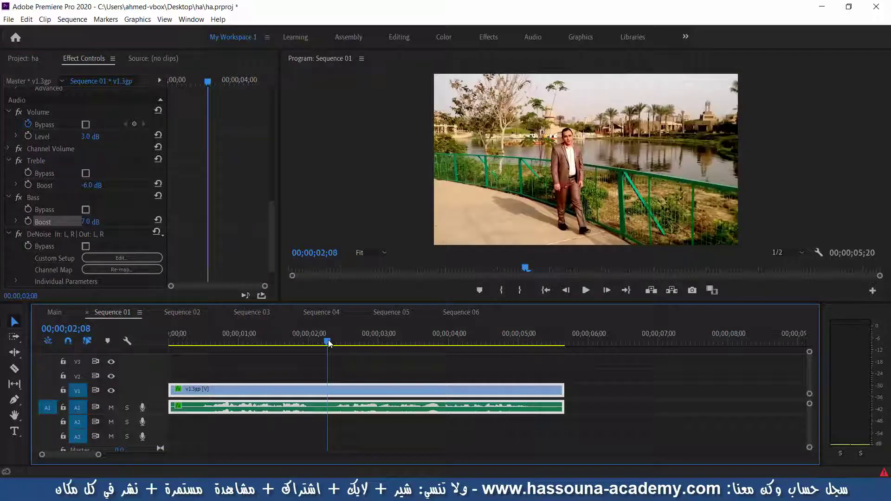
key("Home")
key("space")
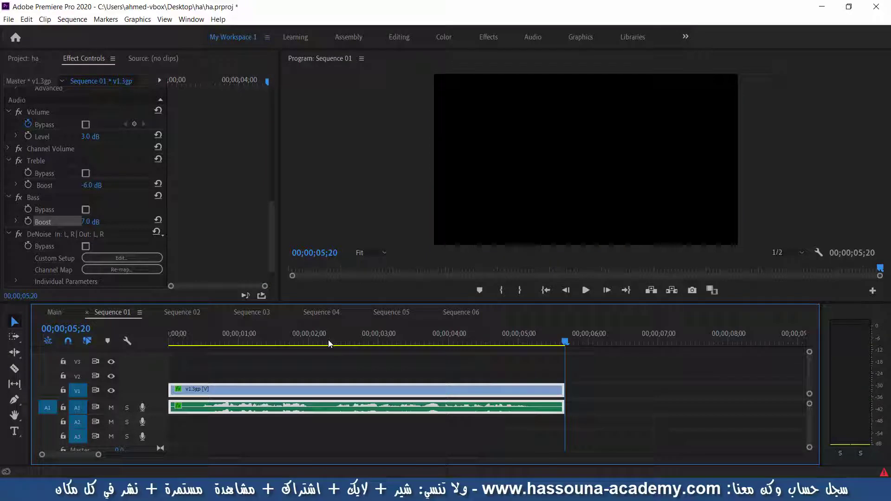
key("Home")
key("space")
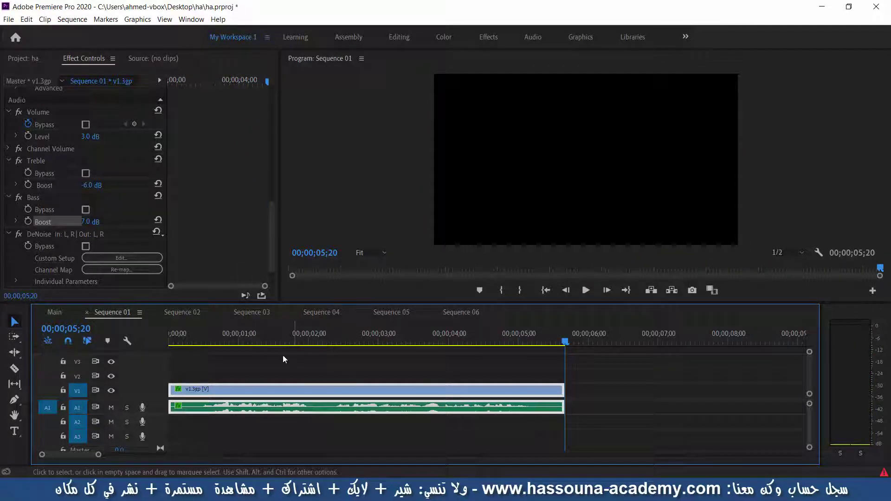
Select the Treble, Bass and DeNoise effects in Effect Controls
left_click(42, 161)
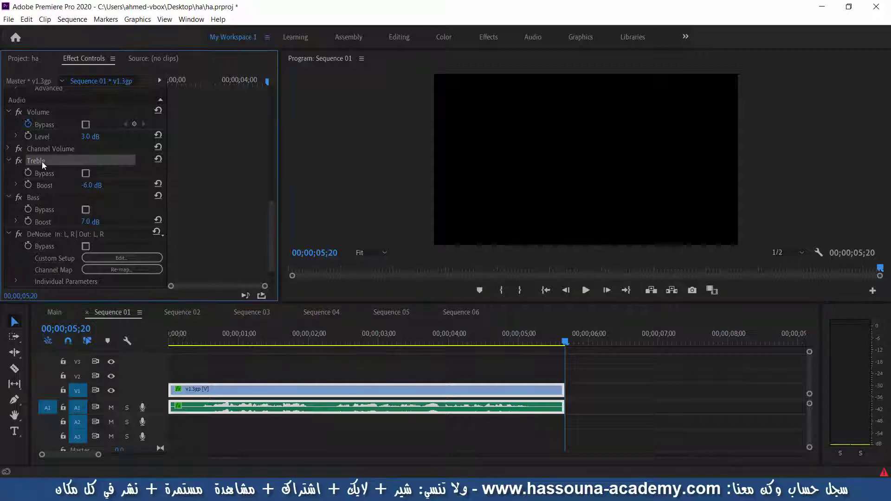
left_click(34, 199, "ctrl")
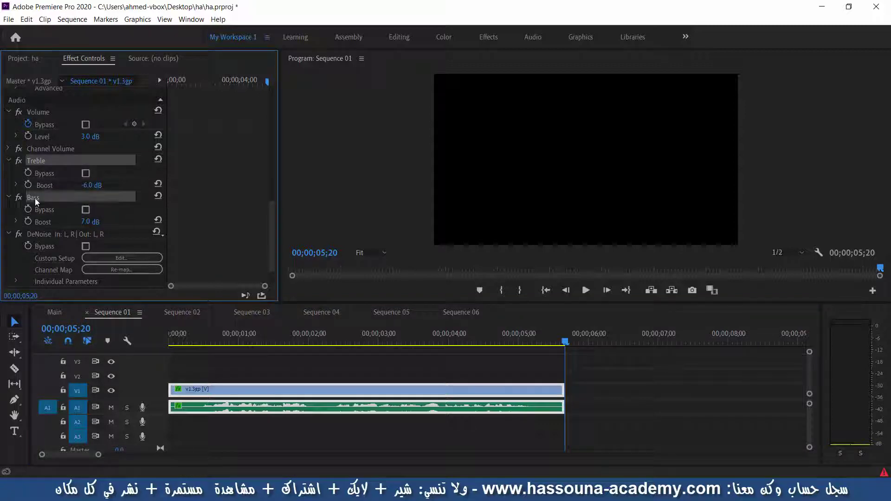
left_click(38, 232, "ctrl")
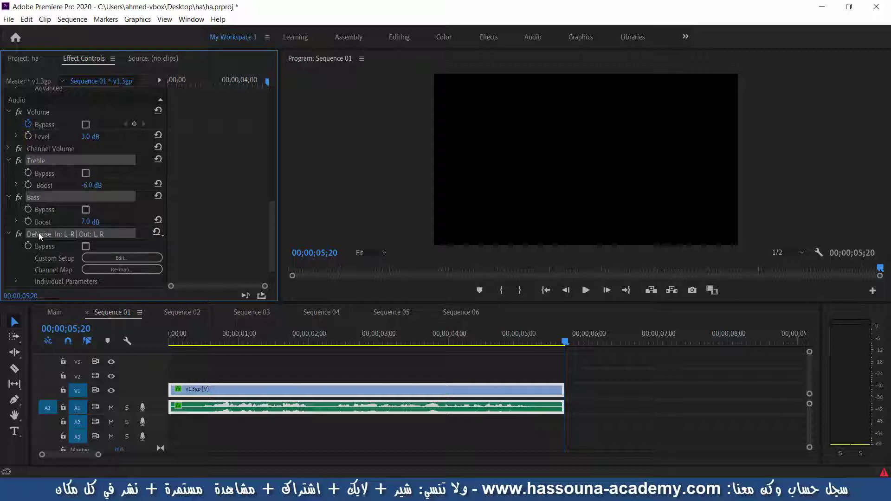
Set Sequence 02's clip Volume Level to 3.0 dB, preview it, and save the project
left_click(183, 312)
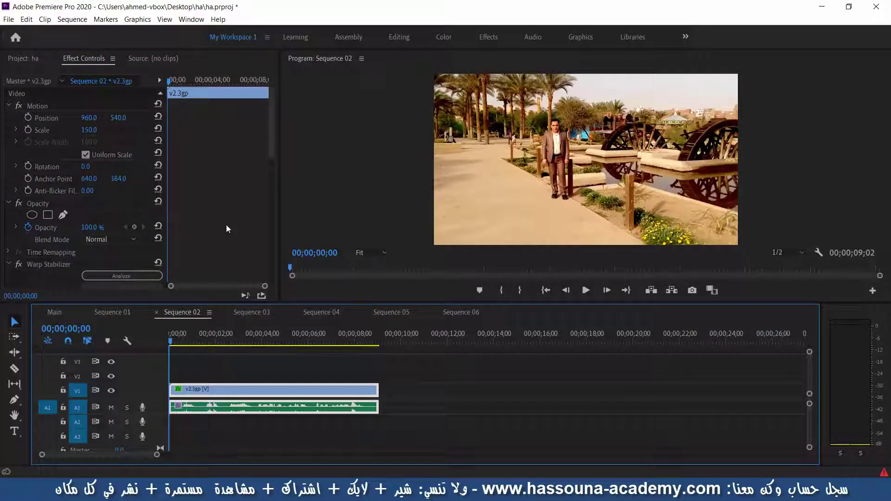
mouse_move(274, 130)
left_mouse_down()
mouse_move(286, 252)
mouse_move(287, 242)
left_mouse_up()
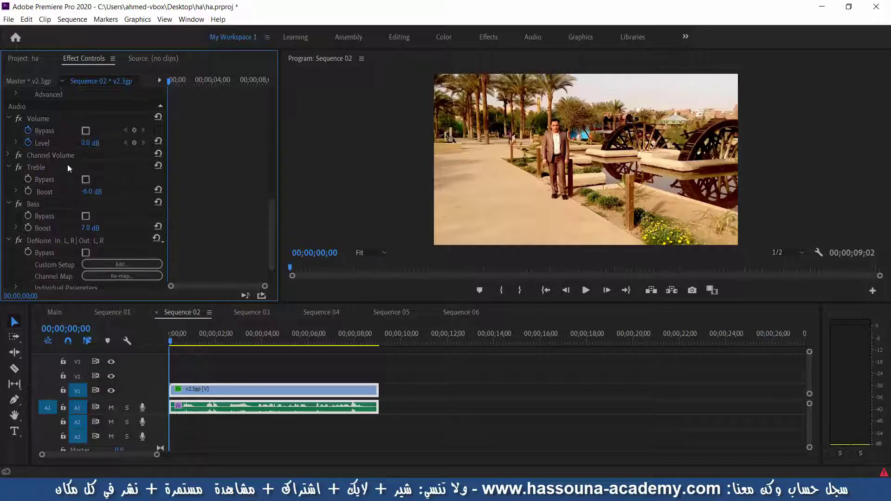
left_click(85, 143)
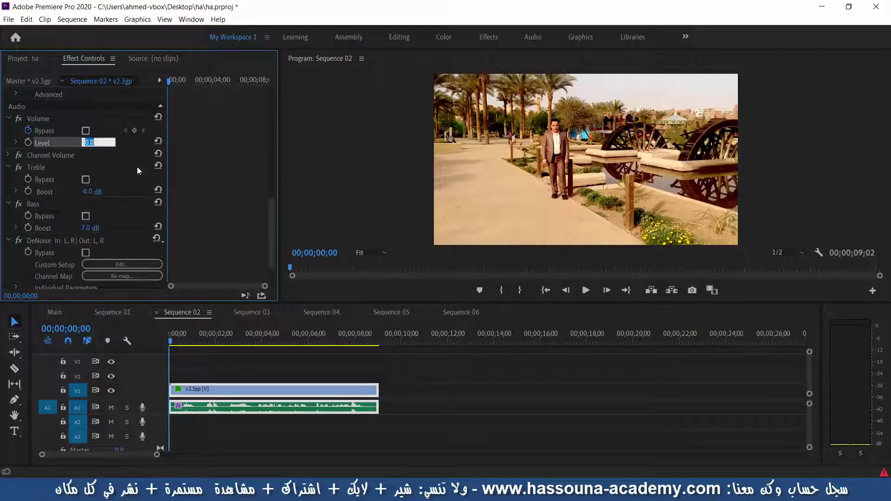
type("3")
key("Return")
key("space")
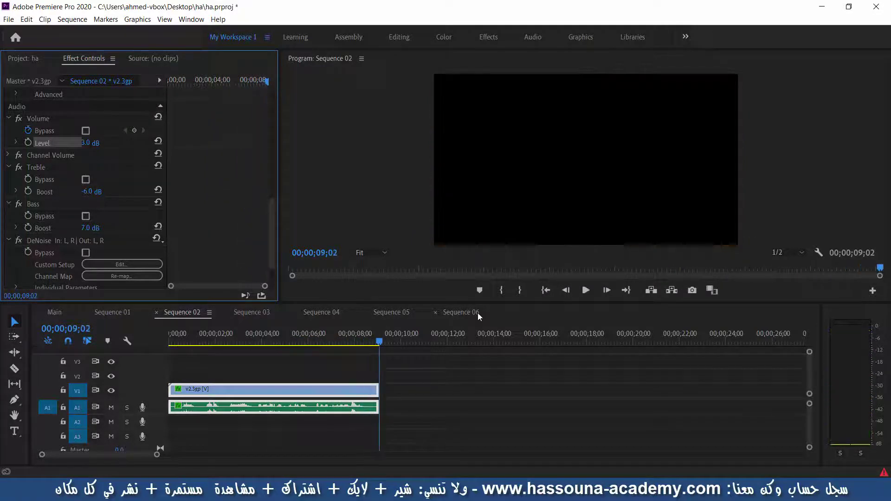
key("ctrl+s")
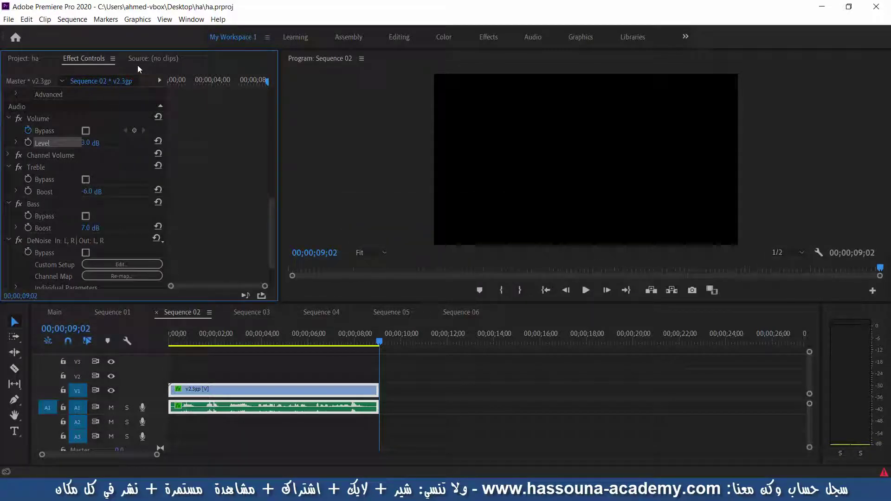
On Sequence 03, try a 3.0 dB volume Level, save, and preview the audio
left_click(258, 312)
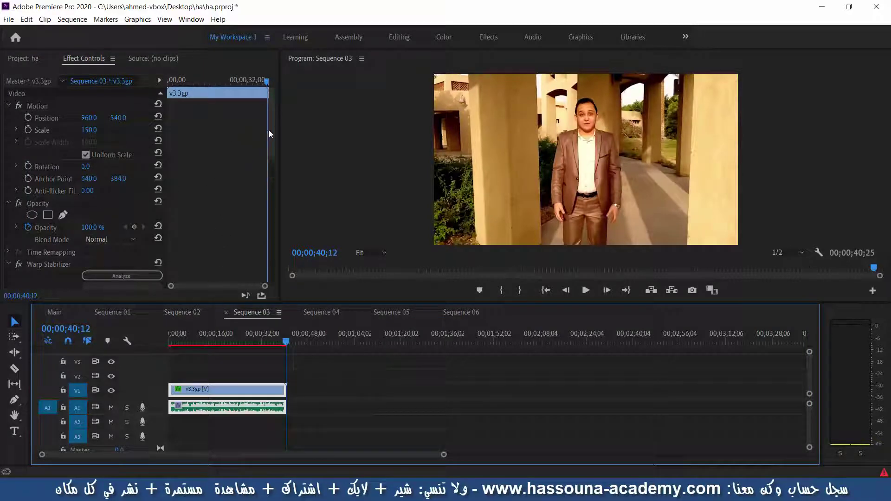
mouse_move(270, 135)
left_mouse_down()
mouse_move(282, 209)
mouse_move(283, 195)
left_mouse_up()
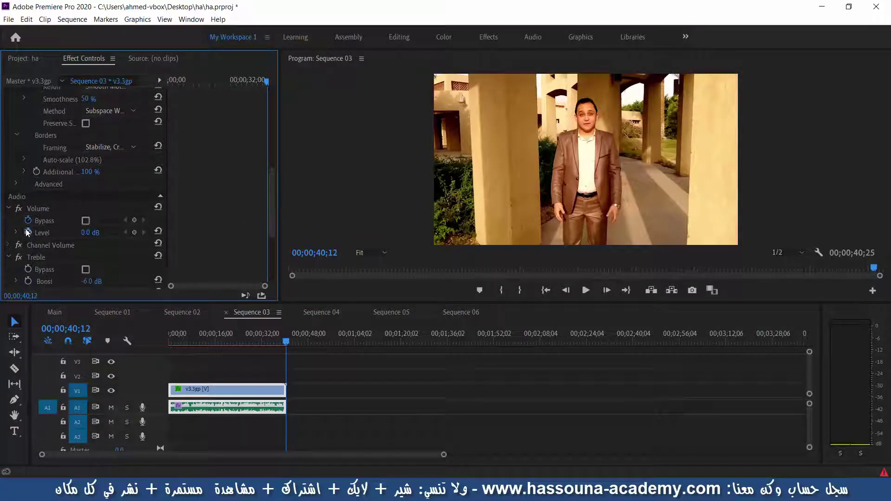
left_click(41, 232)
left_click(88, 232)
type("3")
key("Return")
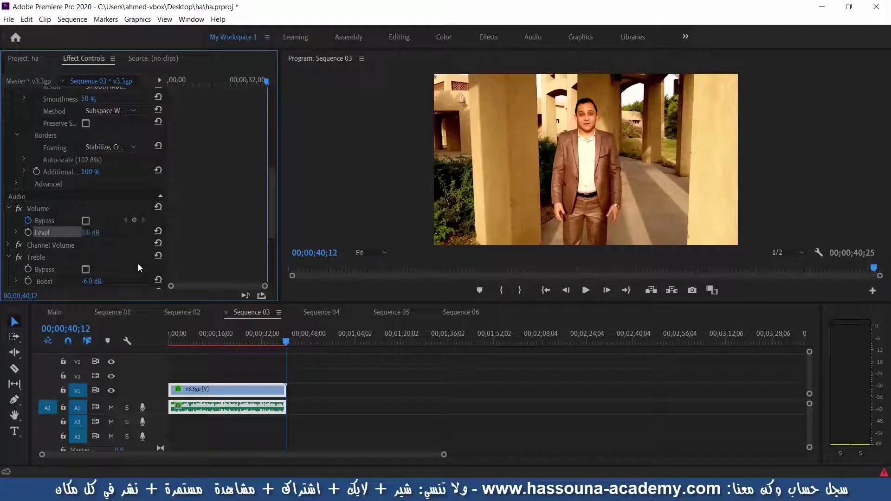
left_click(190, 341)
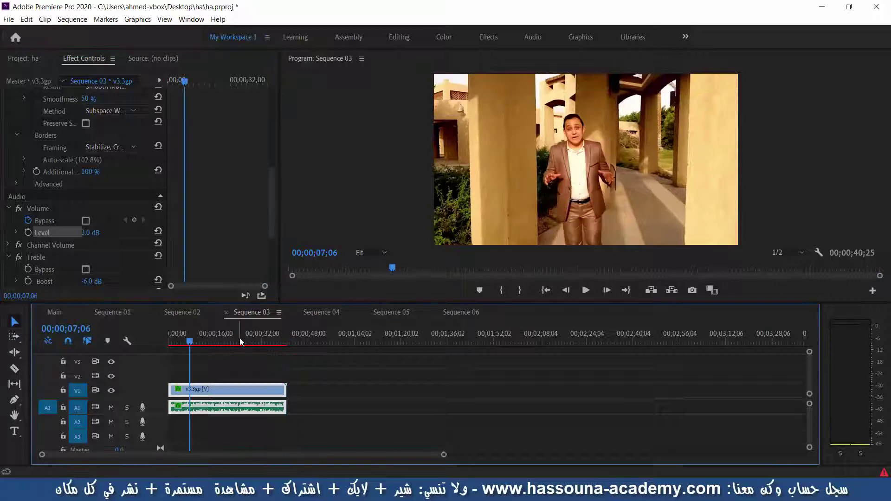
key("ctrl+s")
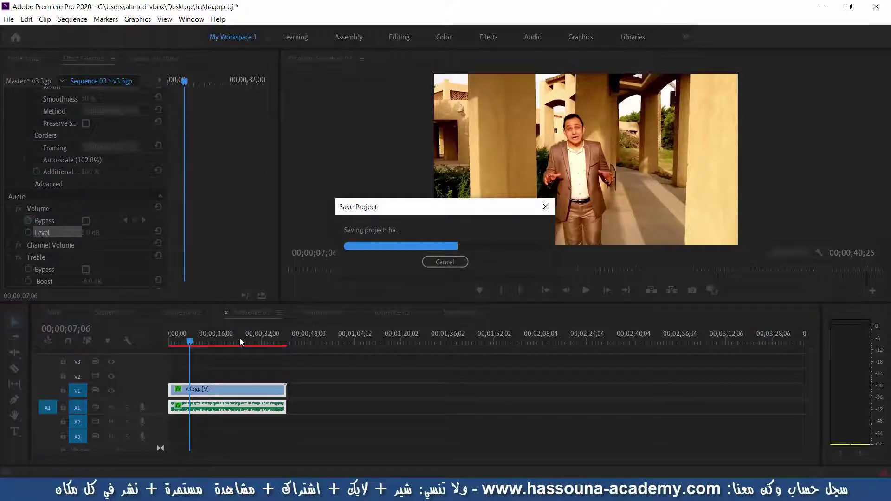
key("space")
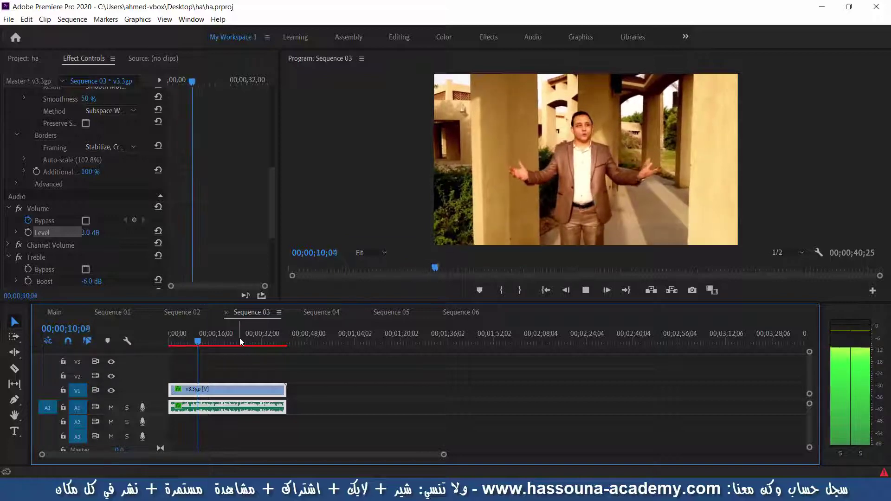
key("space")
key("space")
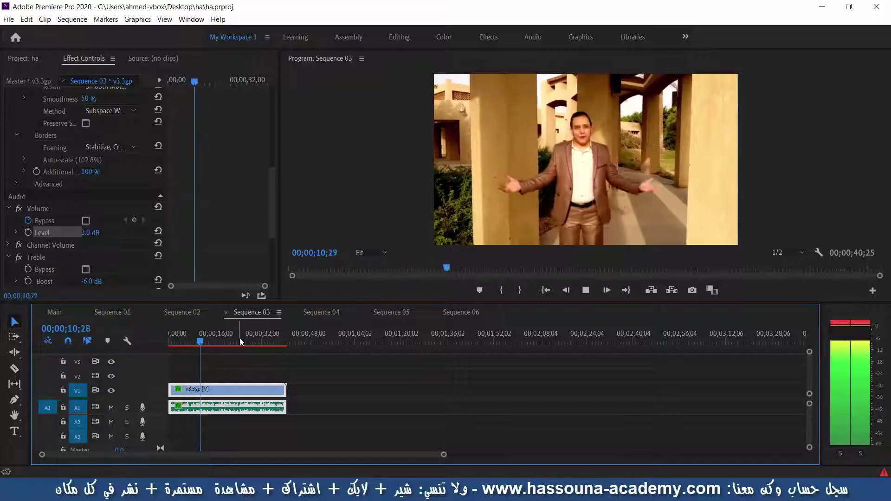
key("space")
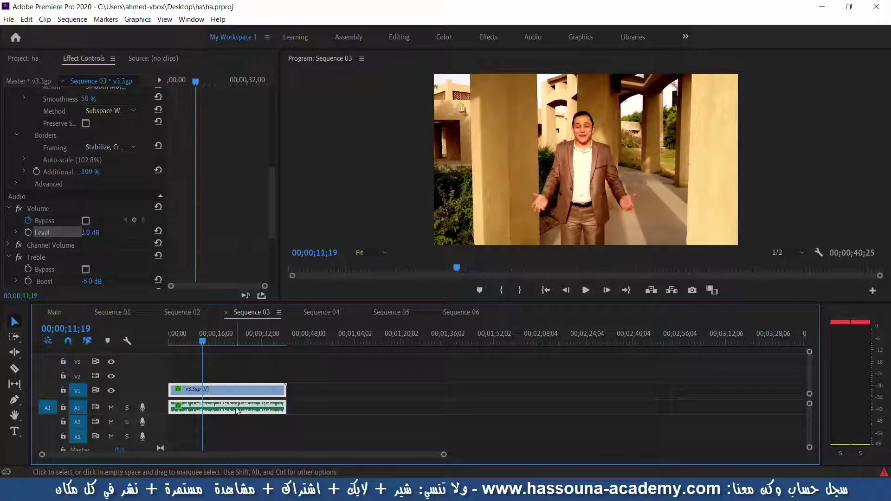
Reset the volume Level to 0.0 dB and play the sequence to compare
left_click(90, 233)
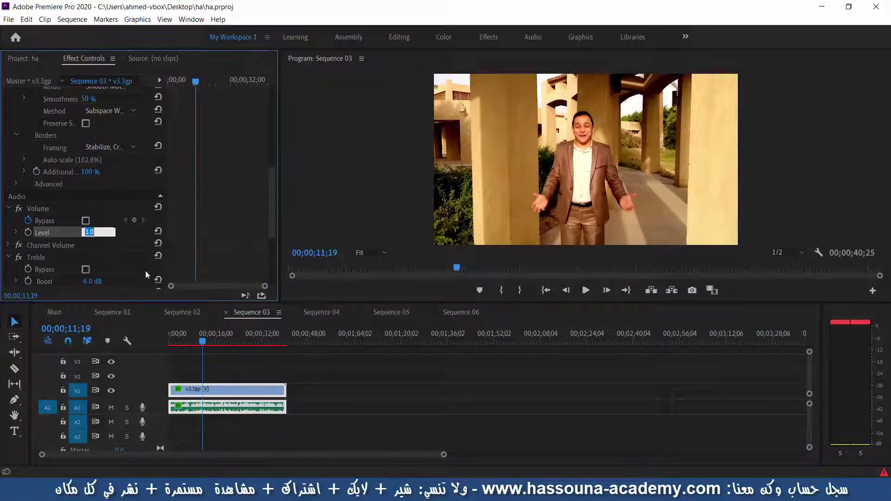
type("0")
key("Return")
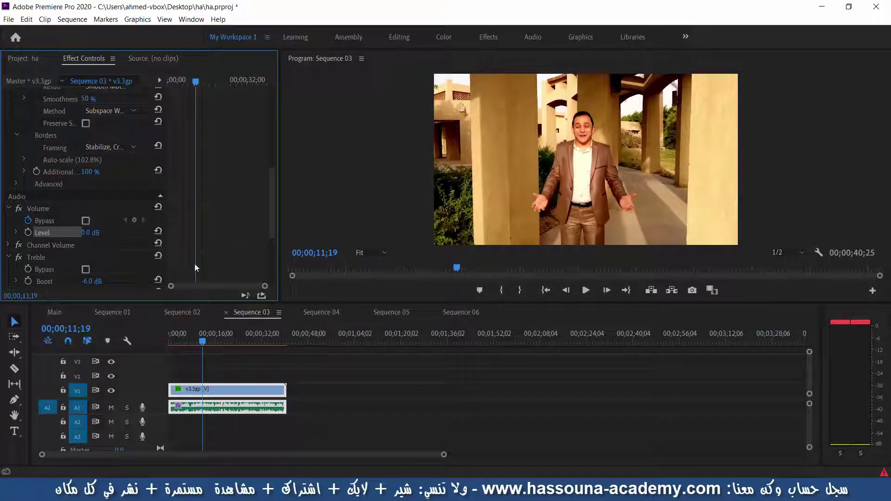
left_click(586, 291)
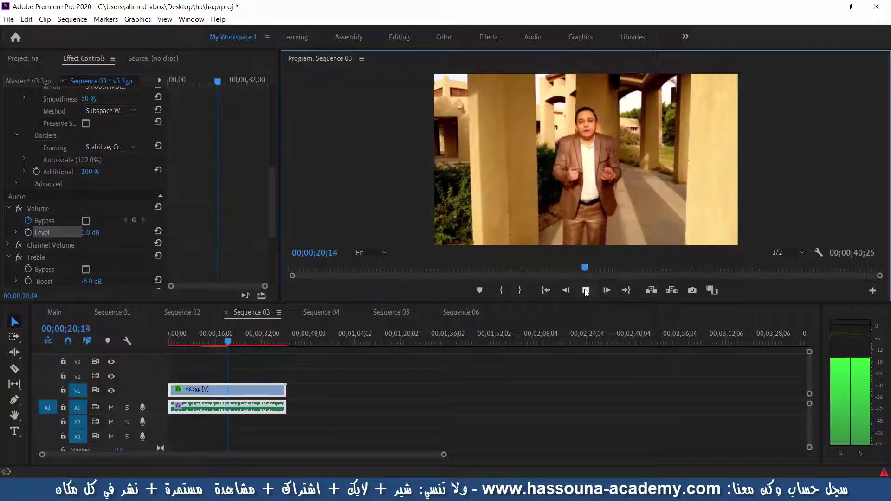
left_click(585, 290)
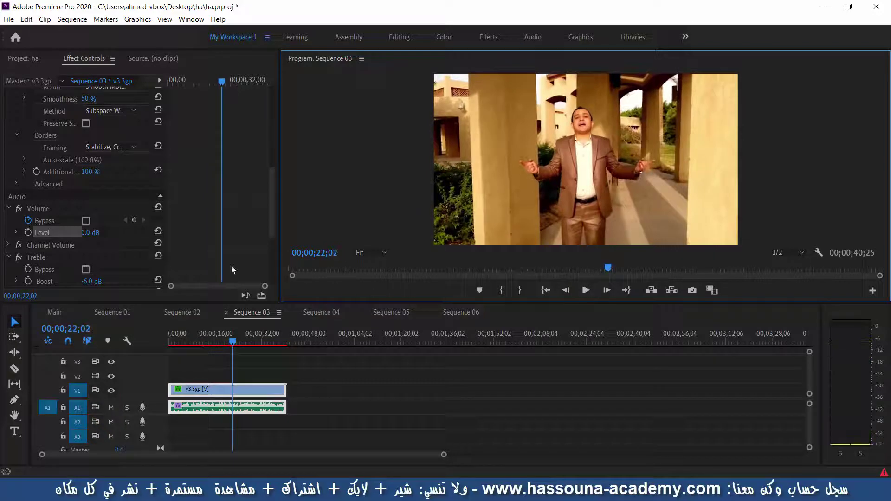
Commit a 2.0 dB volume Level, preview it from about 13 seconds, and save
left_click(84, 232)
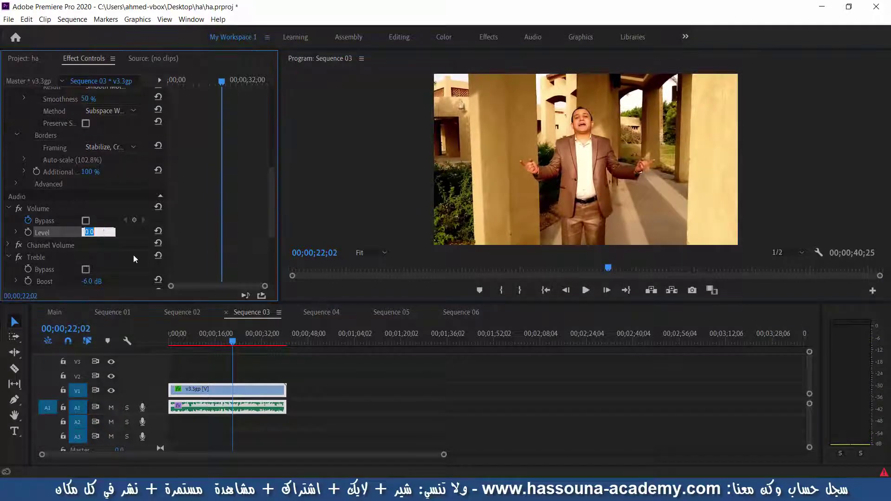
type("2")
key("Return")
left_click(207, 342)
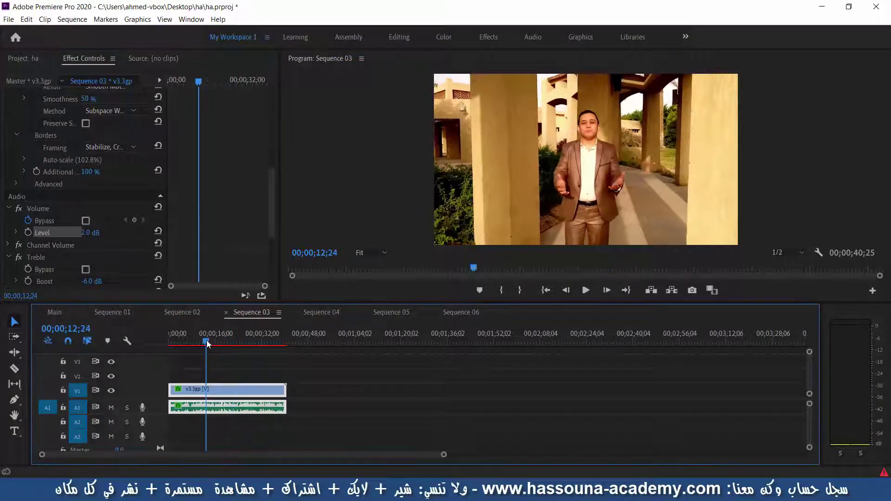
key("space")
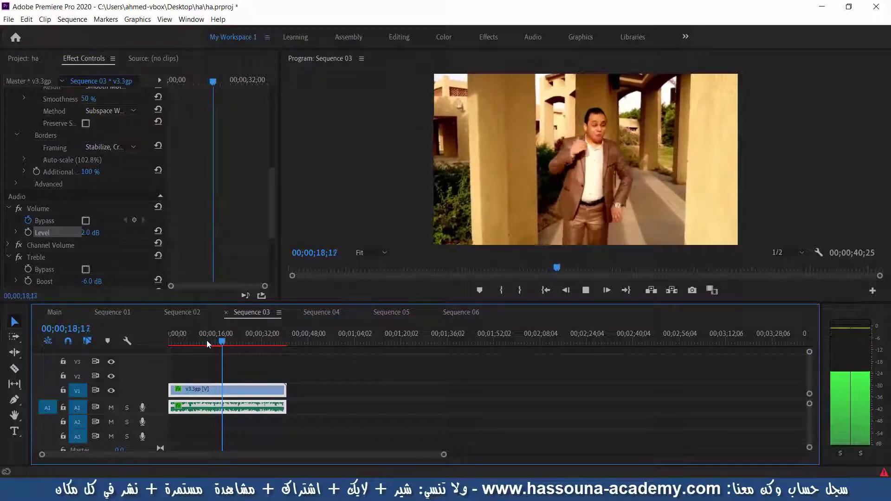
key("space")
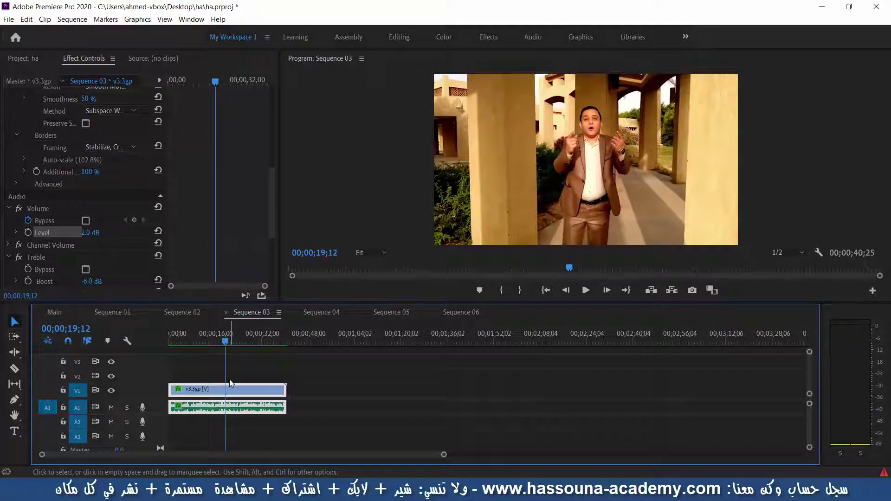
key("ctrl+s")
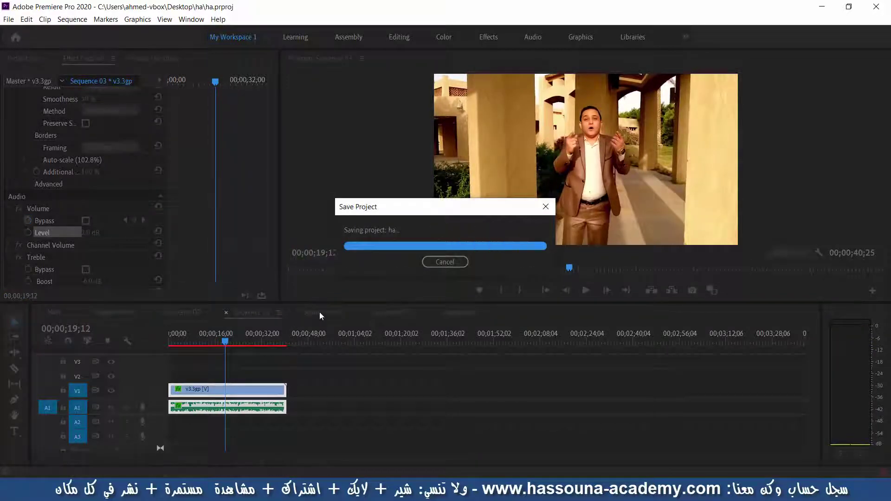
left_click(322, 312)
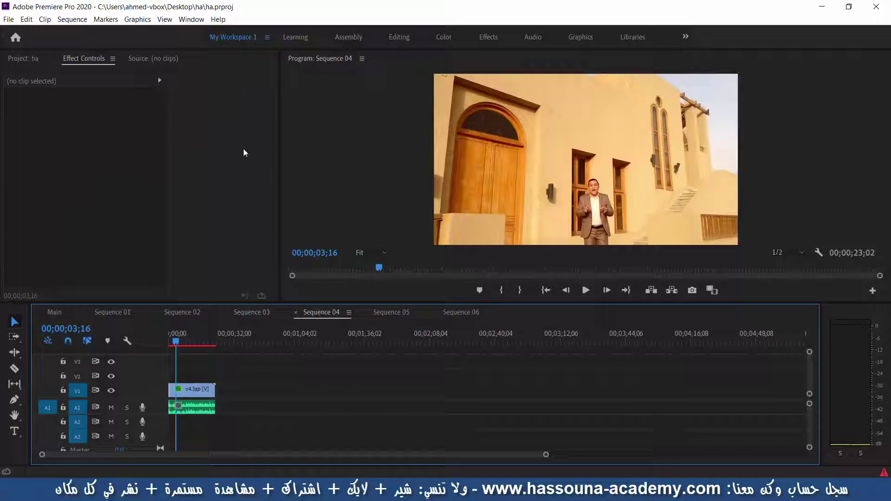
Select the v4.3gp clip, turn off Level keyframing, and commit a 2.0 dB volume Level
left_click(197, 392)
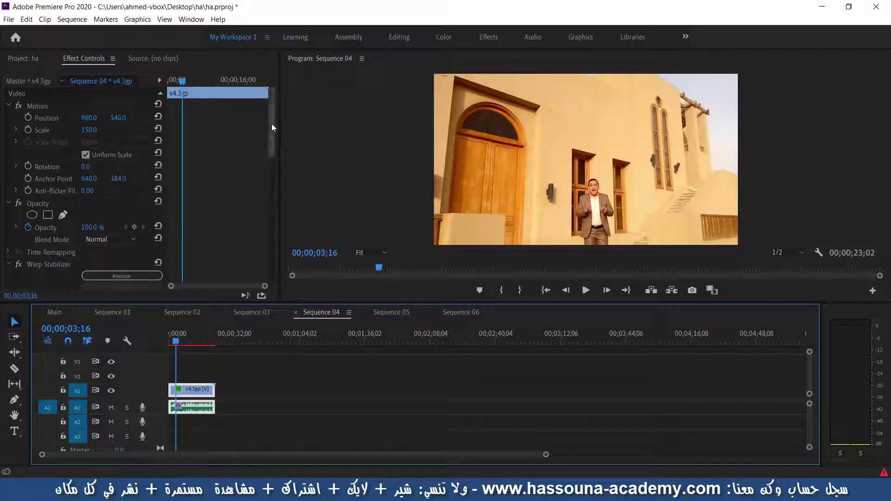
left_click_drag(272, 124, 286, 213)
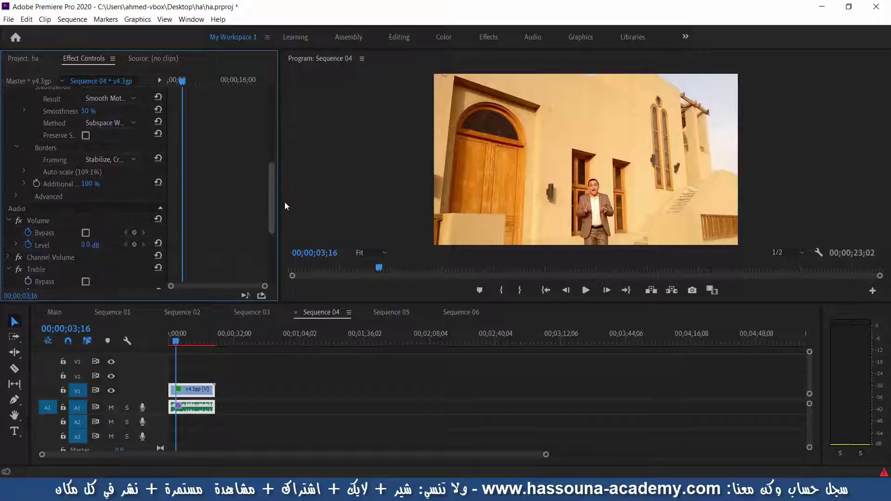
left_click_drag(286, 216, 285, 227)
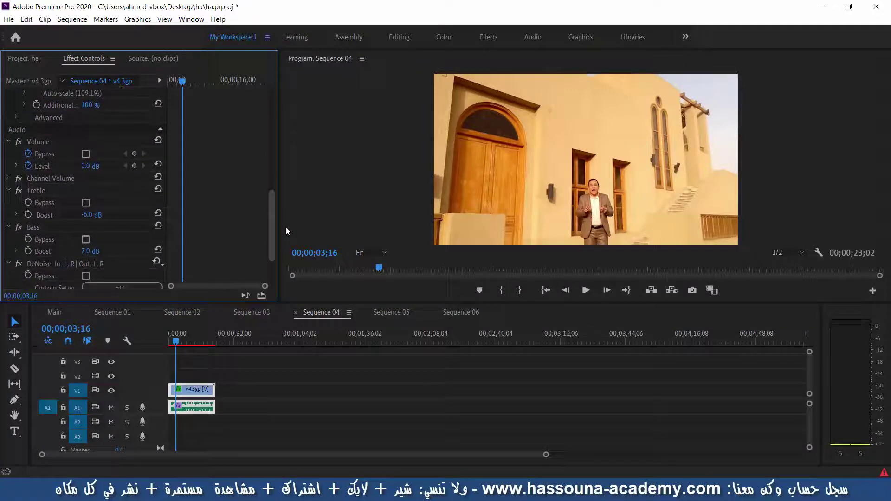
left_click(26, 168)
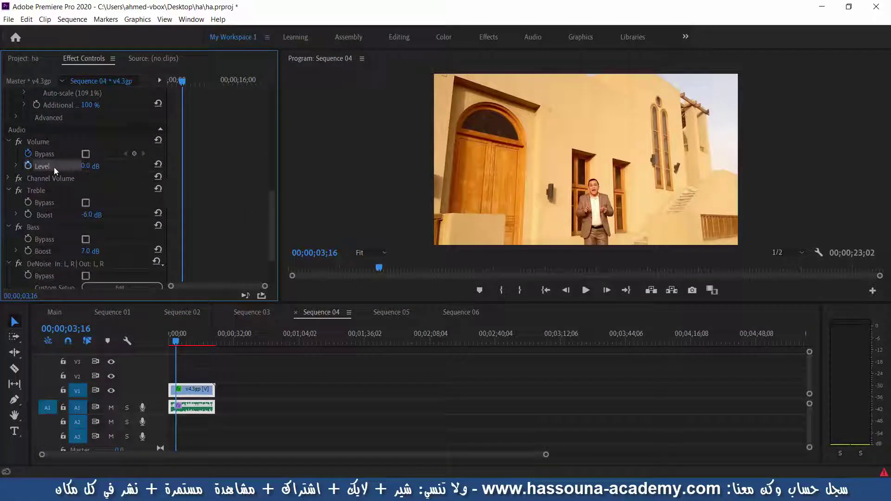
left_click(84, 166)
type("2")
key("Return")
key("space")
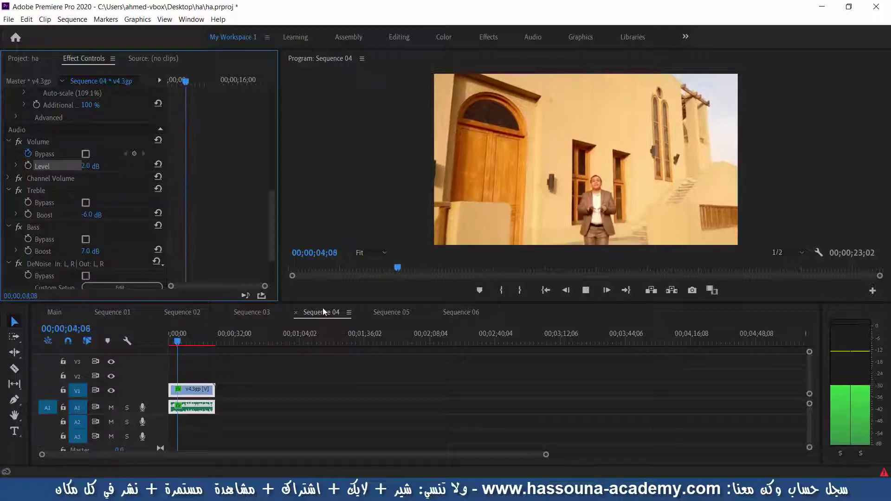
key("space")
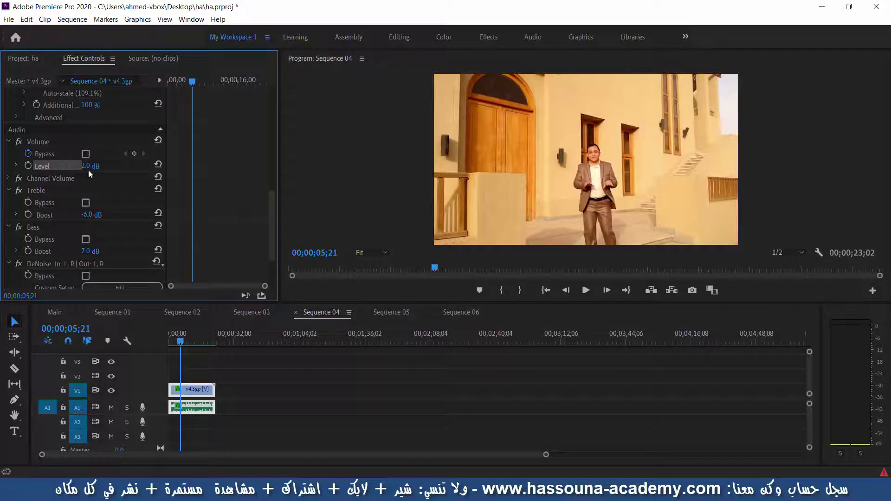
Change the volume Level to 3.0 dB, preview it, and save the project
type("0")
key("Return")
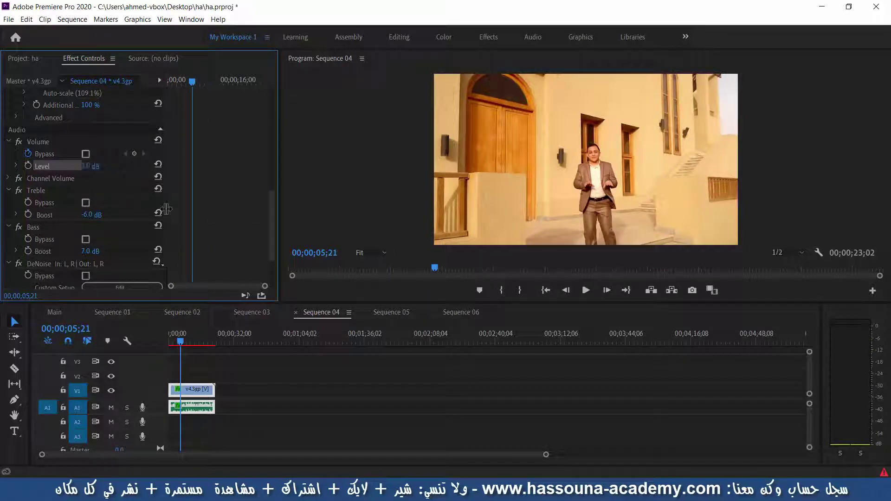
key("space")
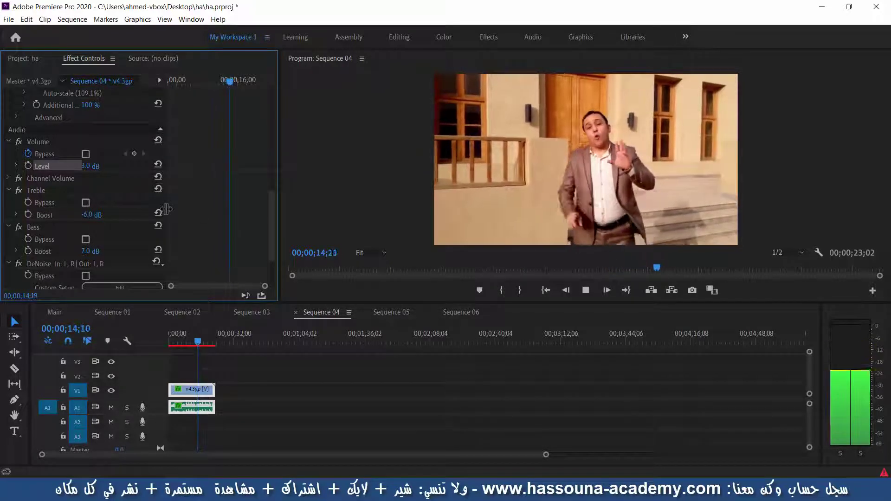
key("space")
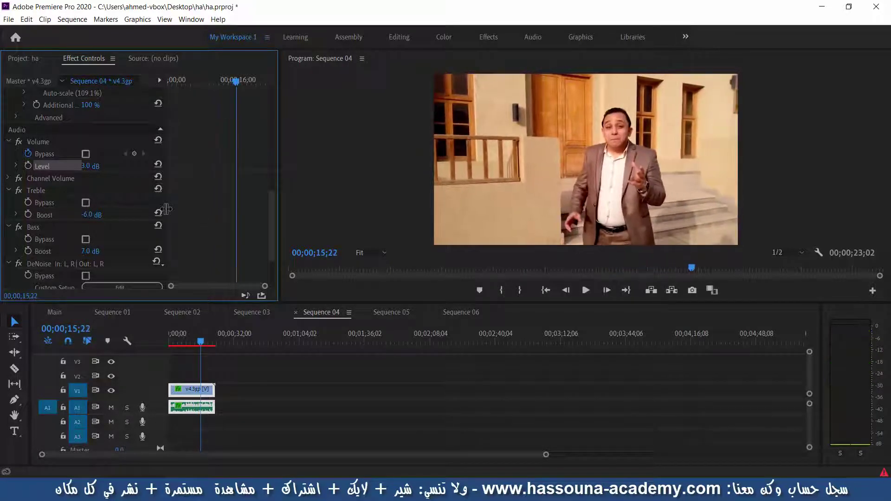
key("ctrl+s")
left_click_drag(274, 221, 273, 247)
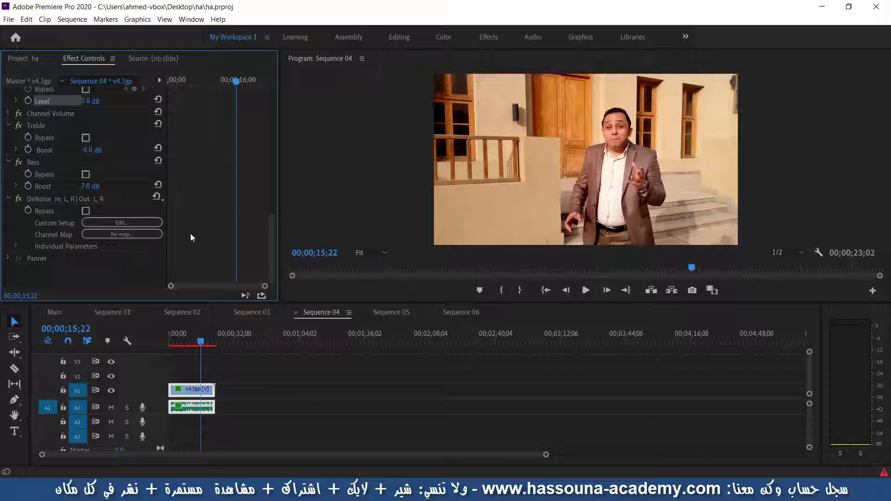
left_click(380, 314)
Disable Volume Level animation on the v5.3gp clip, save, and play it back at 3.0 dB
left_click(274, 345)
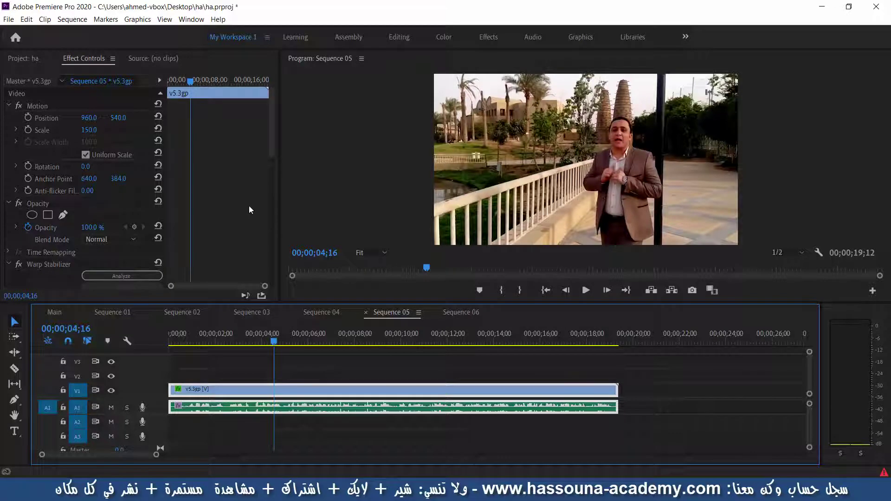
left_click_drag(271, 138, 288, 243)
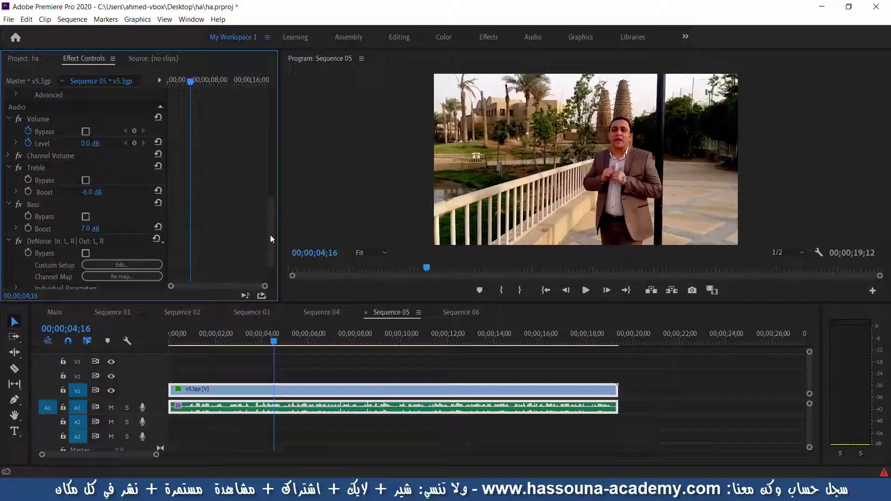
left_click(29, 144)
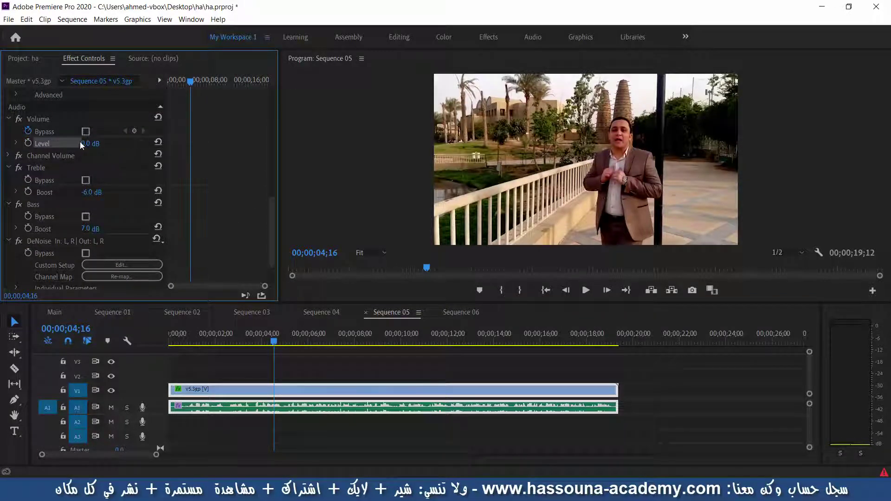
type("3")
key("Return")
key("ctrl+s")
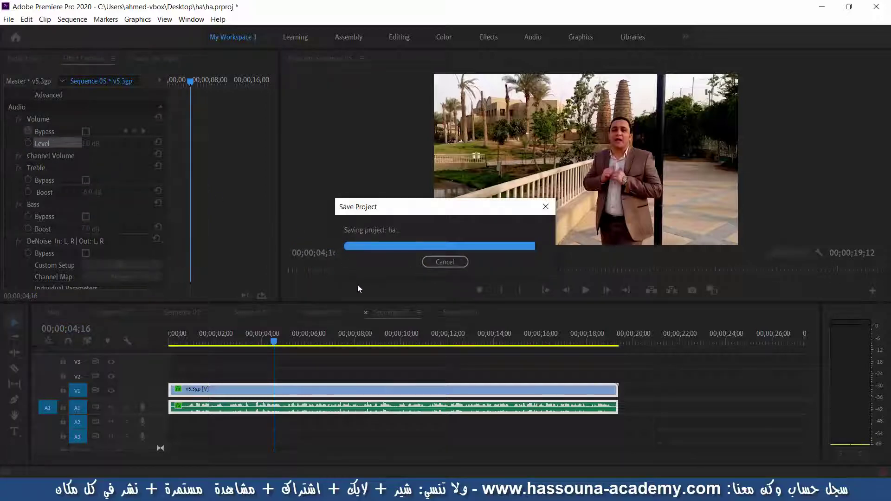
key("space")
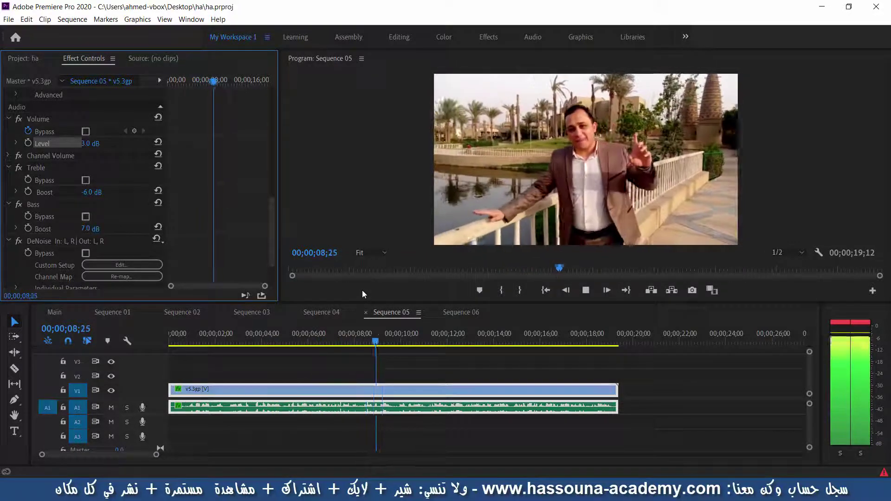
key("space")
left_click(457, 312)
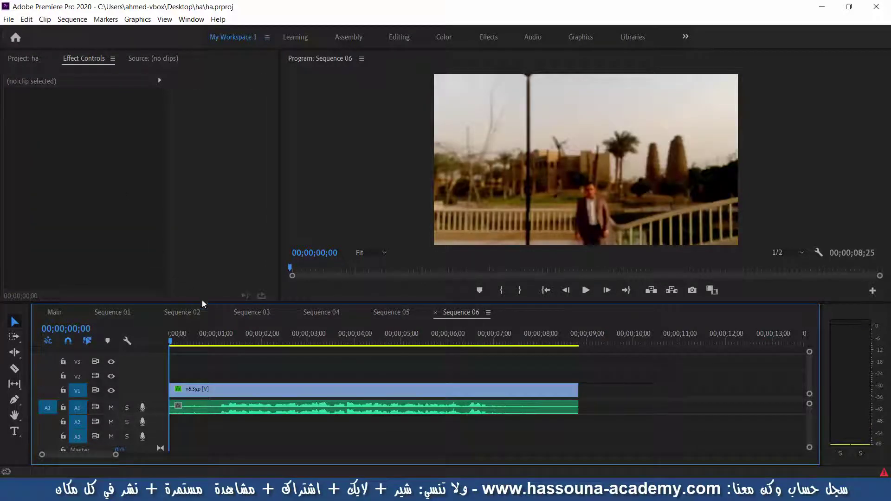
Select the v6.3gp clip, set its Volume Level to 3.0 dB, save, and preview it
left_click(219, 391)
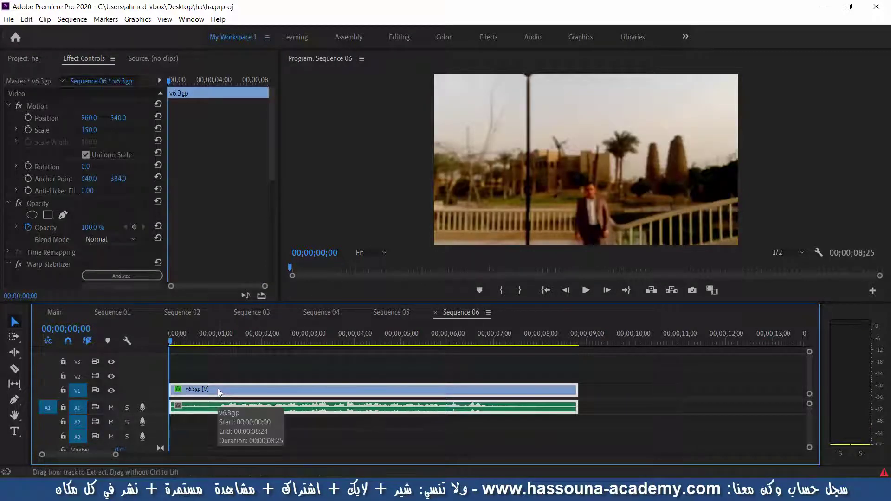
left_click_drag(277, 123, 280, 228)
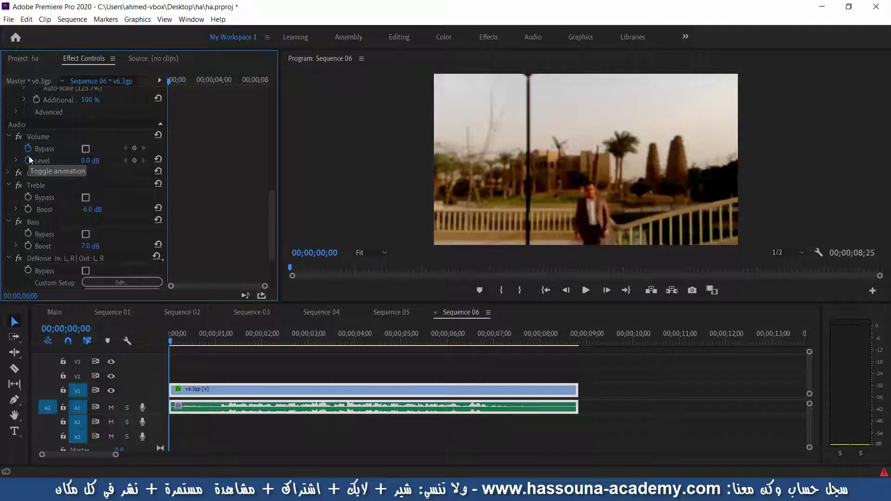
left_click(89, 160)
type("3")
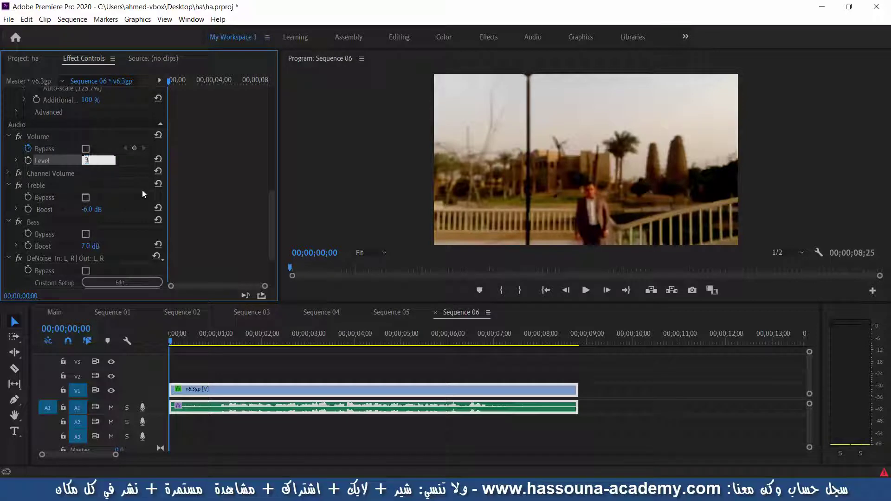
key("Return")
key("ctrl+s")
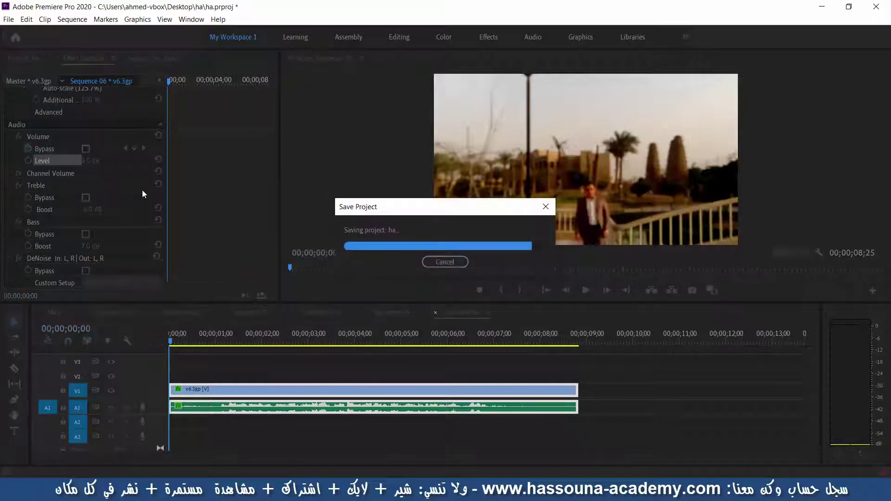
key("space")
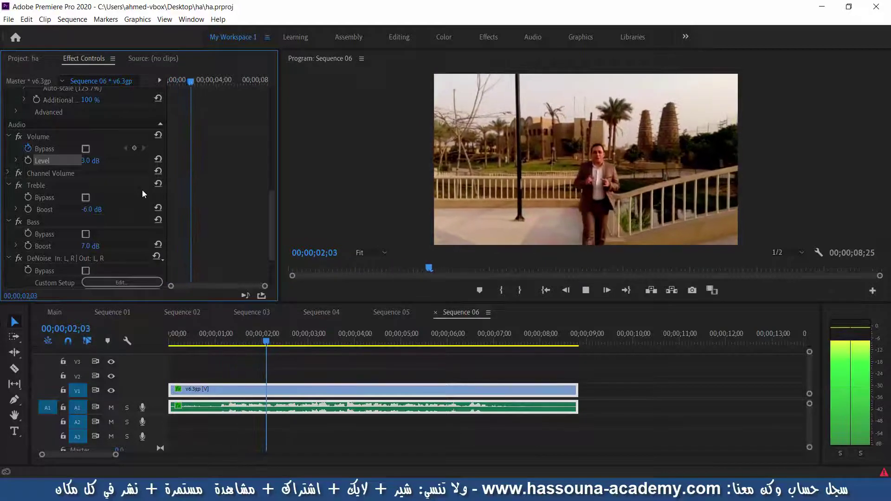
key("space")
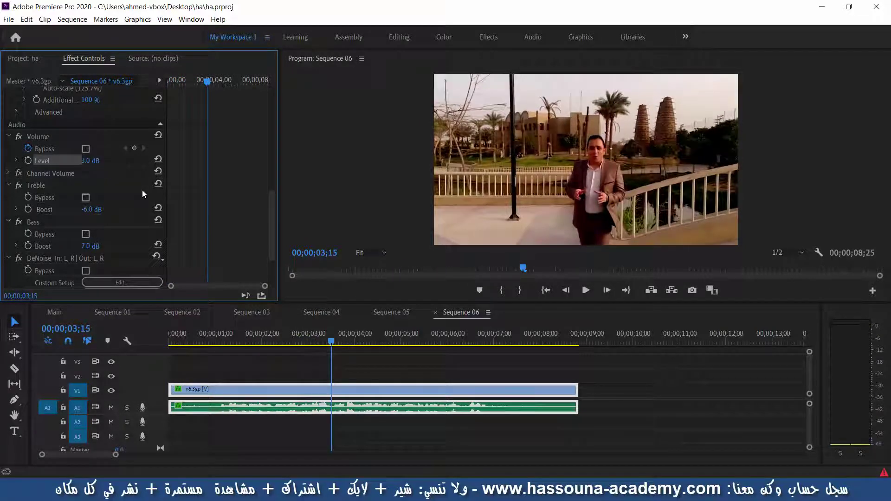
key("ctrl+s")
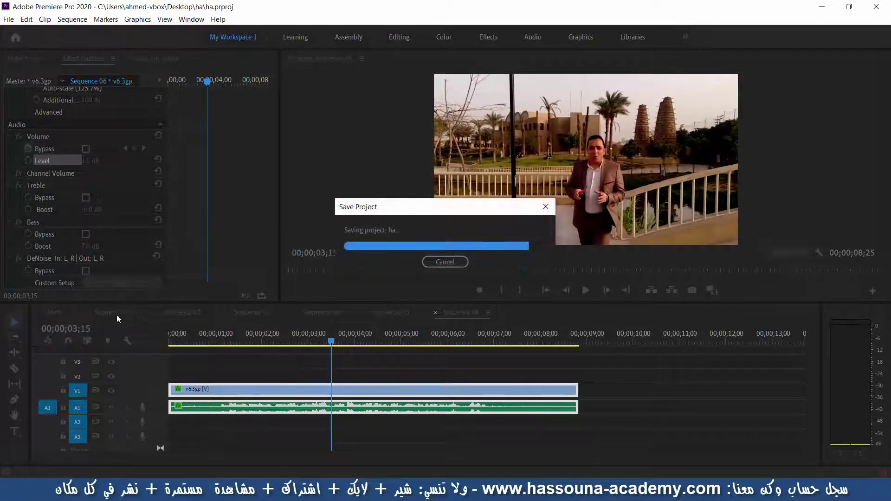
Return to Sequence 01, park the playhead at 00;00;00;20, and open DeNoise's Custom Setup editor
left_click(116, 316)
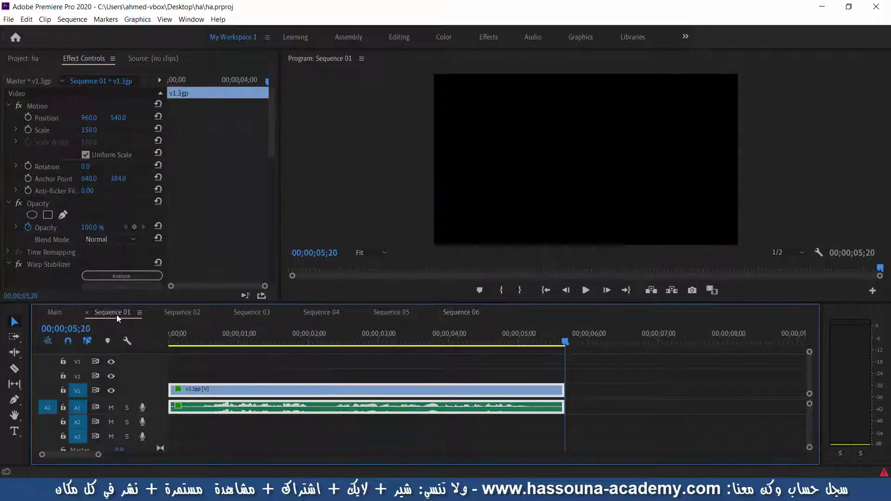
left_click(227, 343)
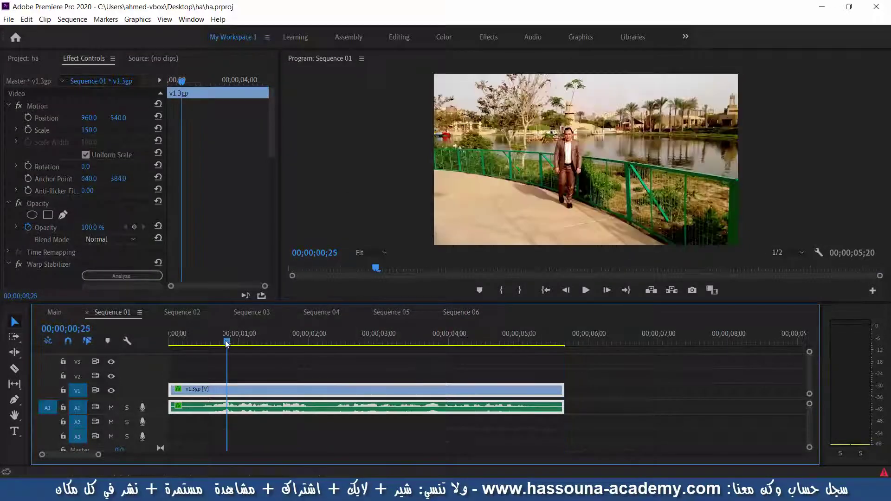
left_click(216, 343)
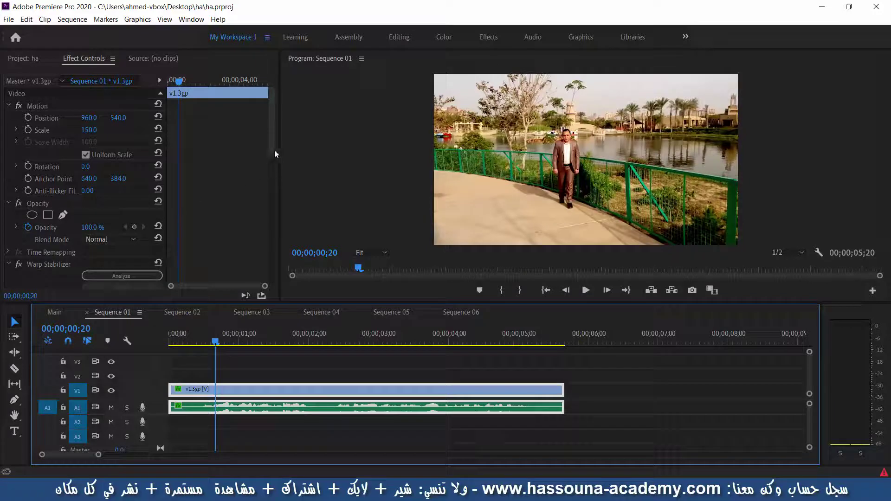
left_click_drag(273, 137, 290, 266)
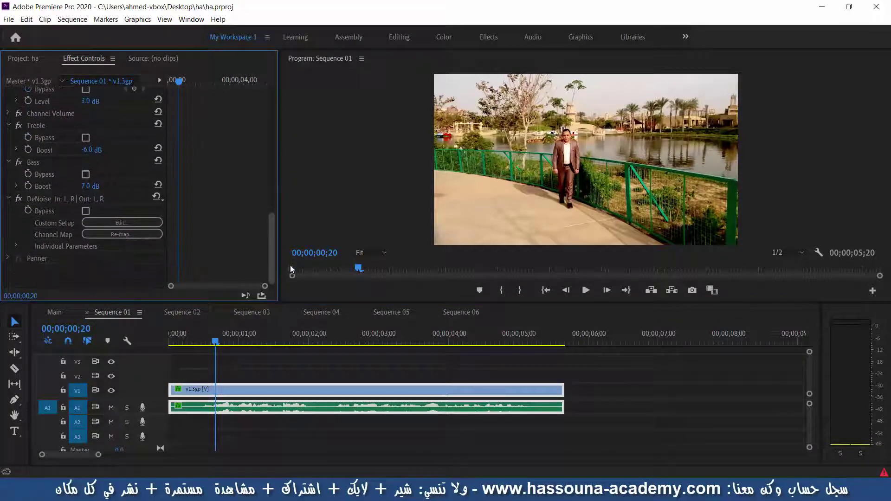
left_click(119, 223)
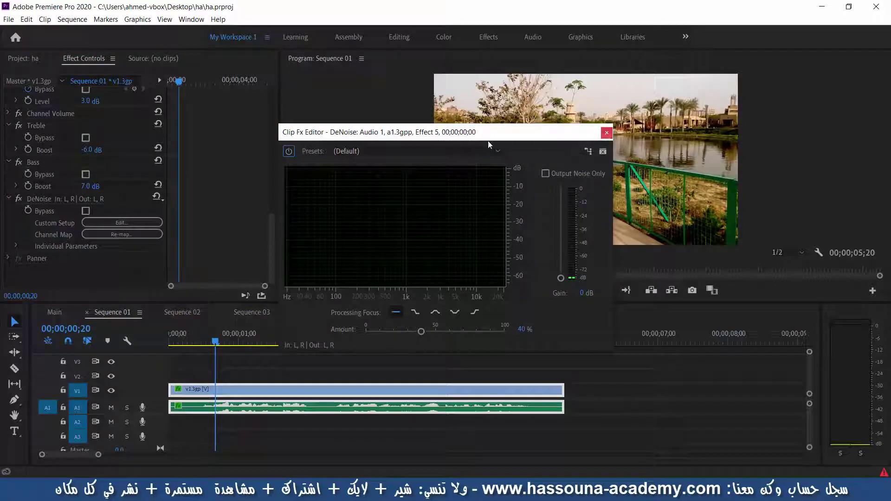
Apply the Heavy Noise Reduction DeNoise preset and play the sequence to hear it
left_click(470, 154)
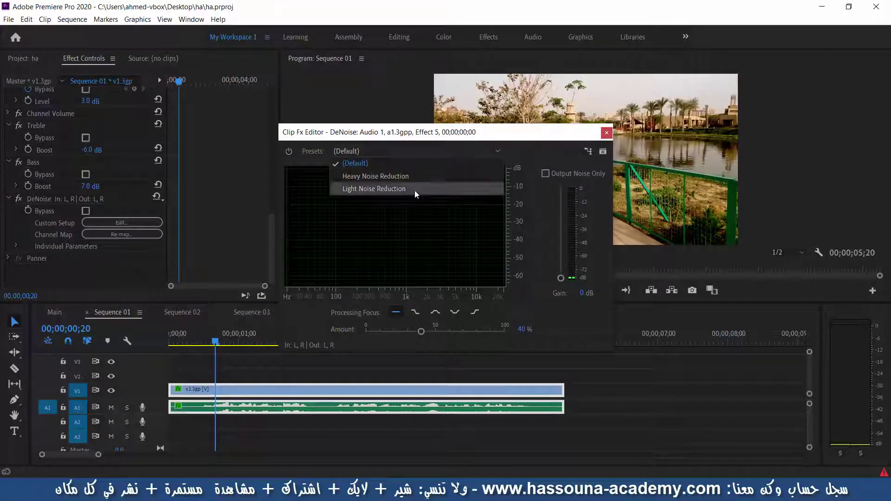
left_click(400, 177)
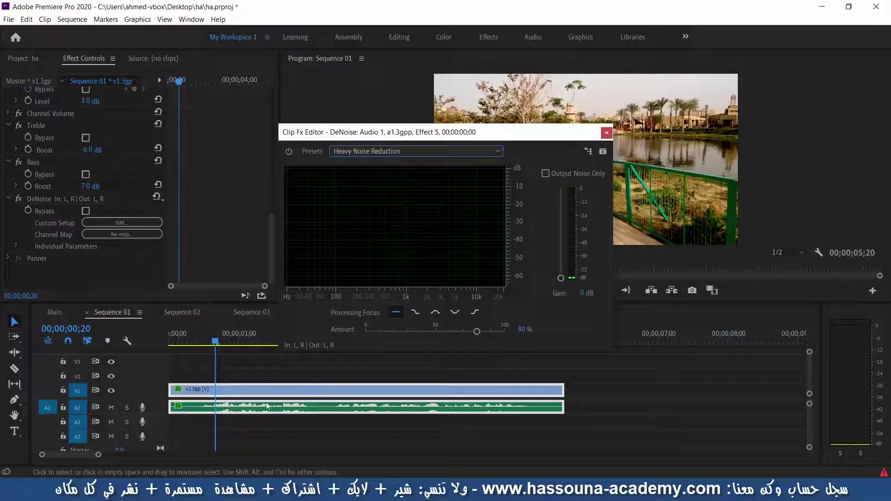
left_click_drag(510, 132, 377, 55)
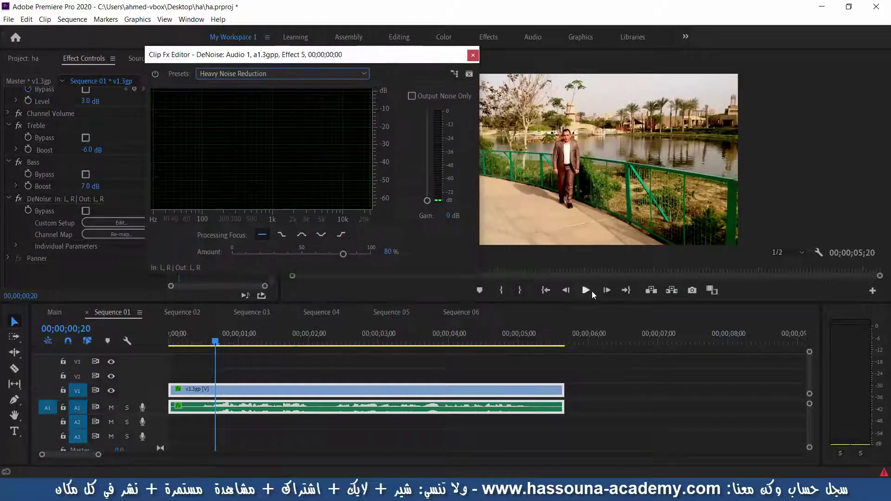
left_click(587, 290)
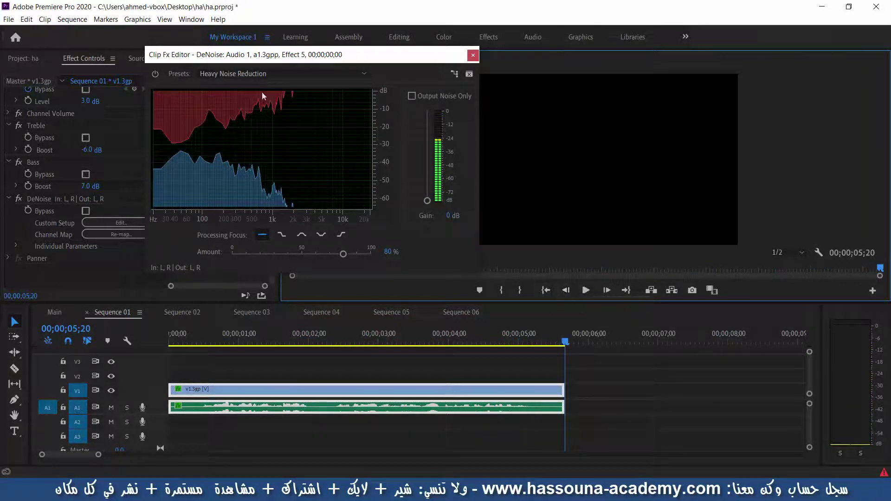
Try the Light Noise Reduction preset and play the sequence to compare
left_click(221, 74)
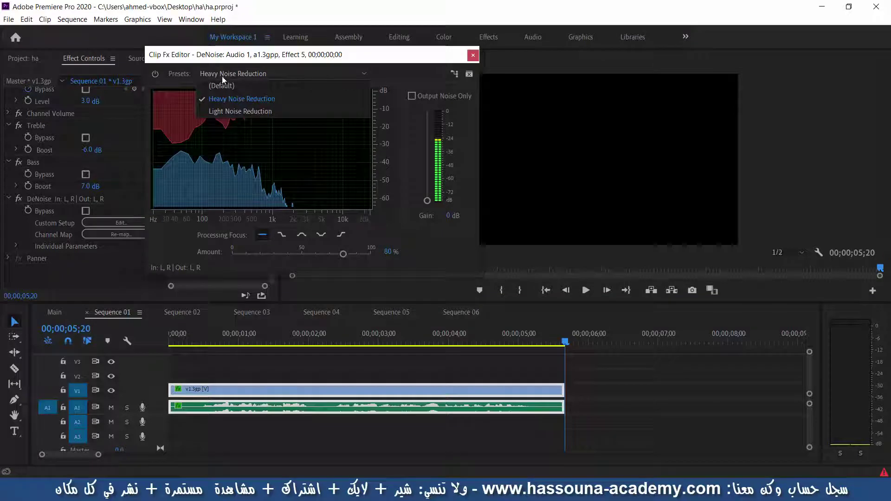
left_click(221, 112)
key("space")
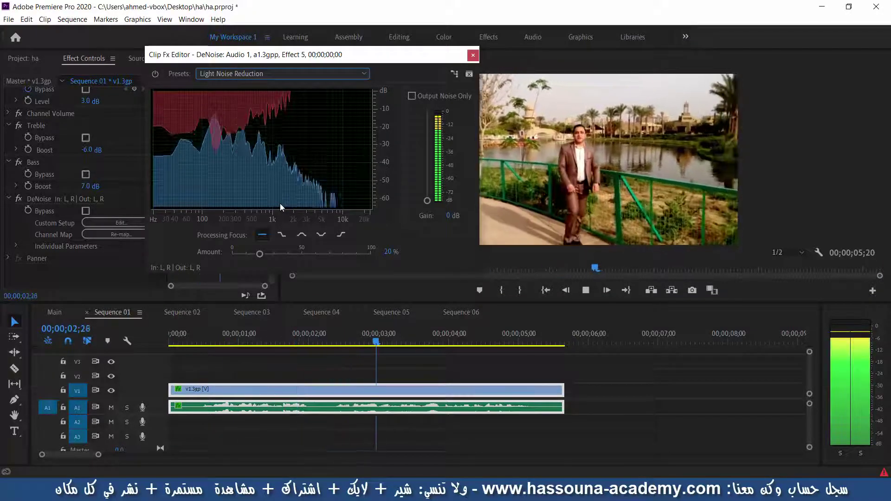
key("space")
Switch back to Heavy Noise Reduction, replay from the start, and close the DeNoise editor
left_click(254, 74)
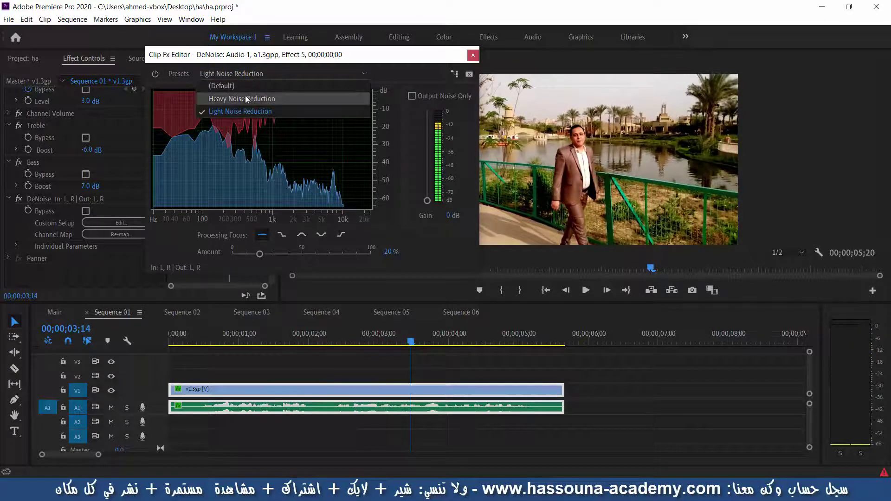
left_click(244, 97)
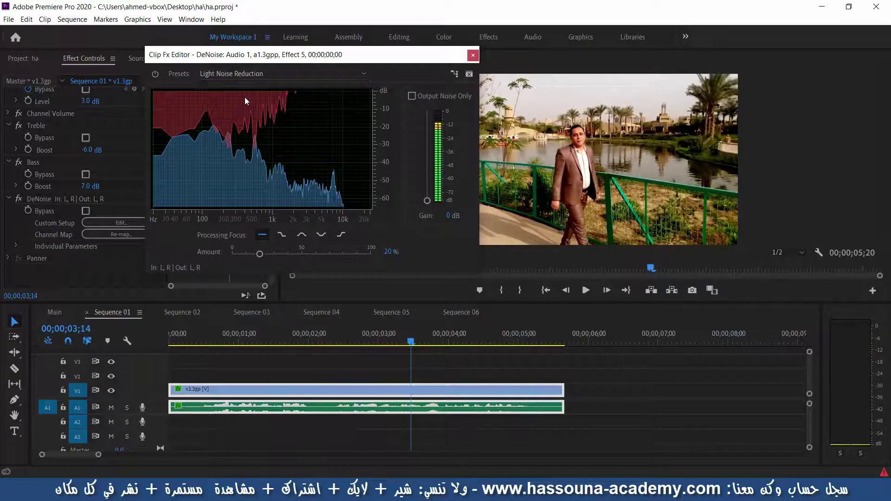
left_click(215, 343)
key("space")
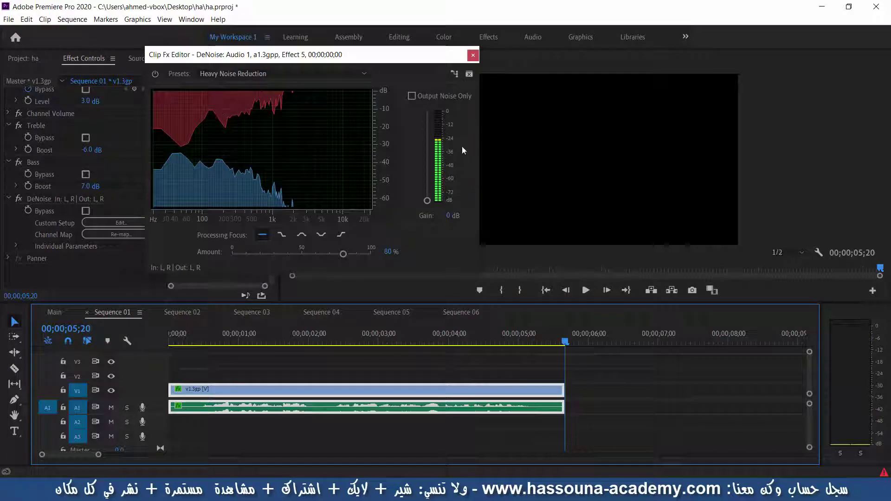
left_click_drag(420, 59, 462, 61)
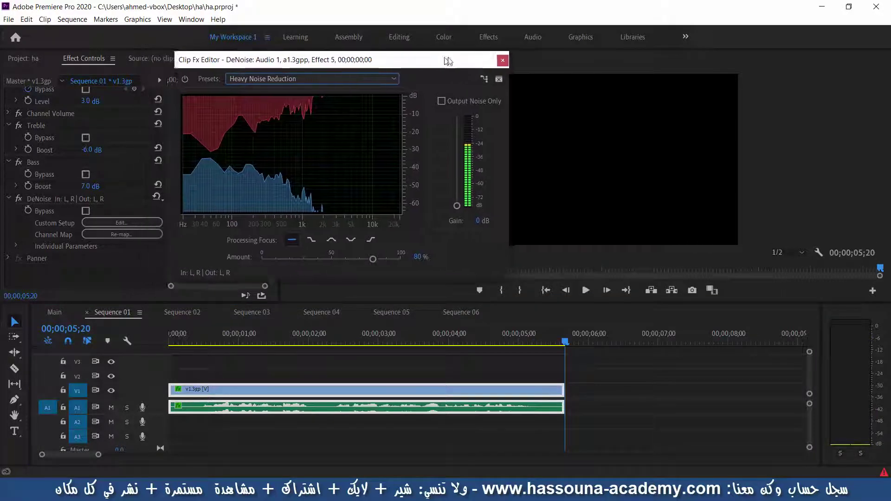
left_click(509, 61)
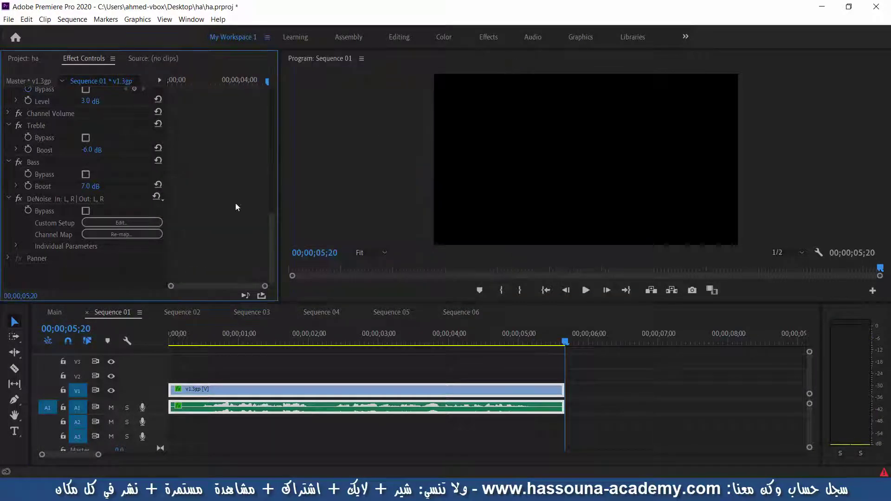
Recheck the earlier DeNoise preset, then apply Heavy Noise Reduction to Sequence 02's clip and save
left_click(153, 223)
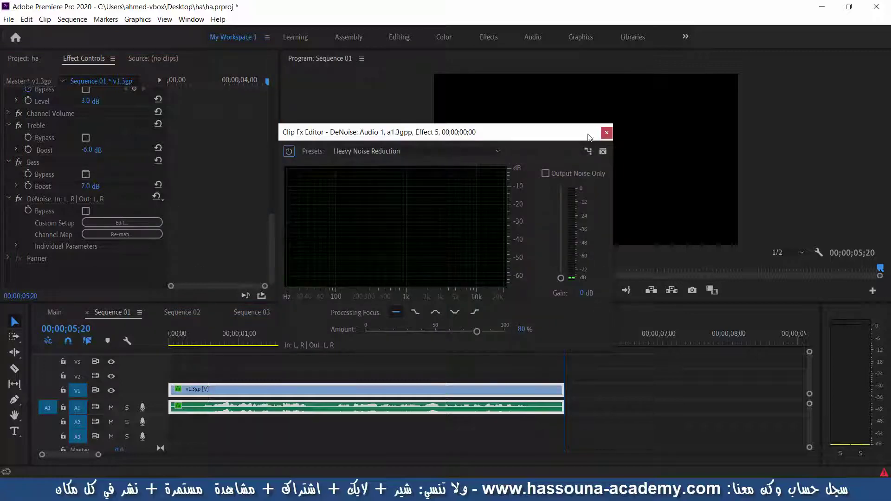
left_click(607, 134)
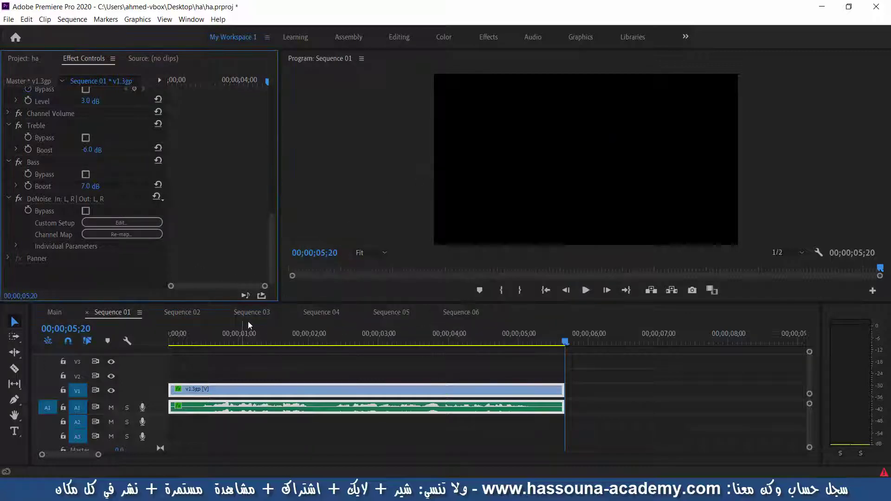
left_click(182, 312)
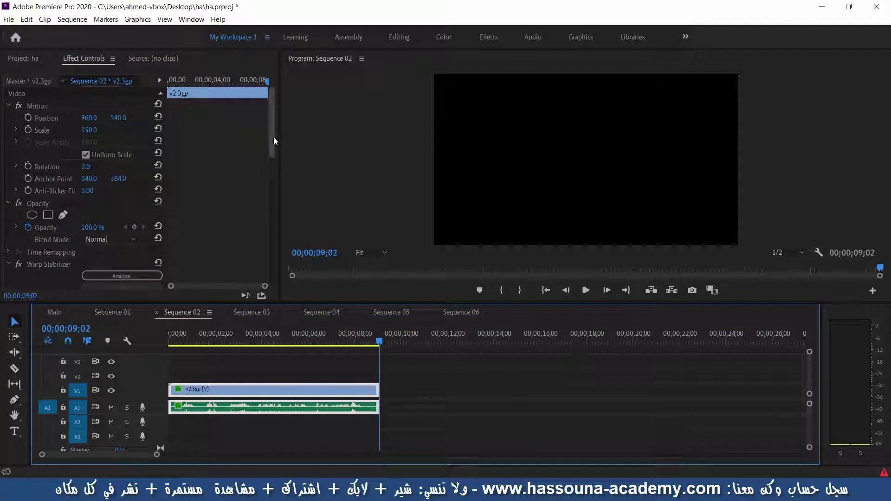
left_click_drag(273, 135, 271, 255)
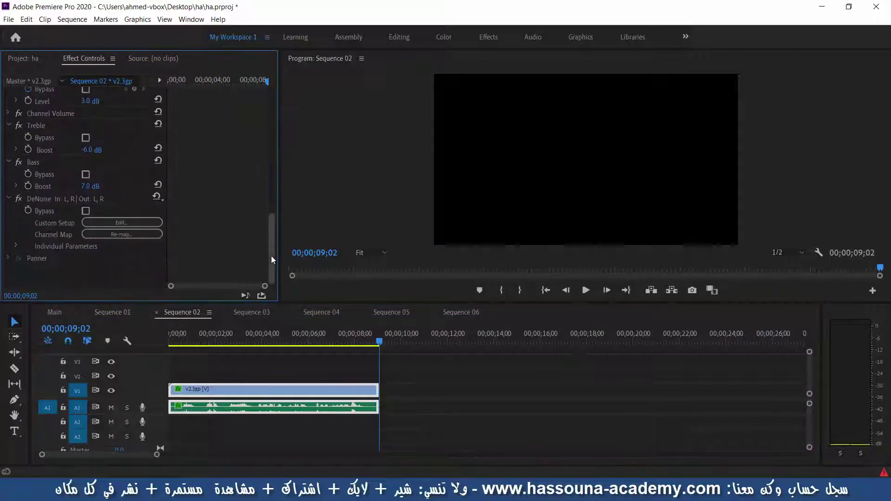
left_click(117, 224)
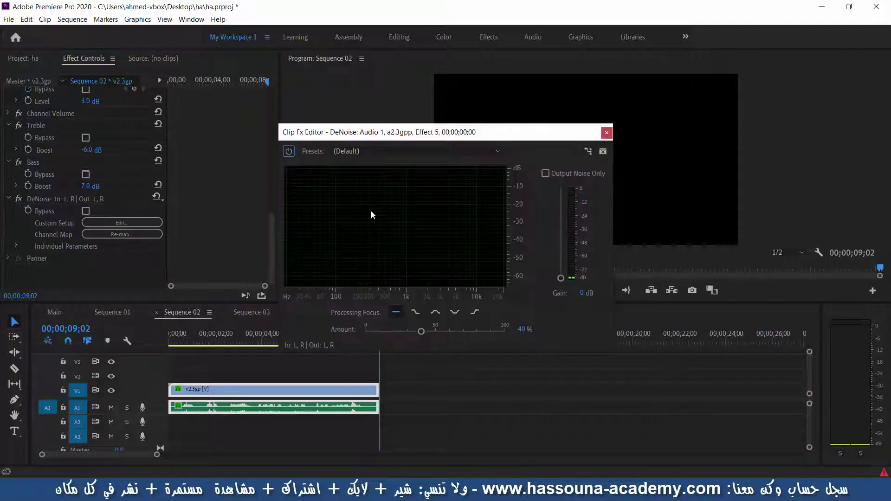
left_click(444, 153)
left_click(373, 177)
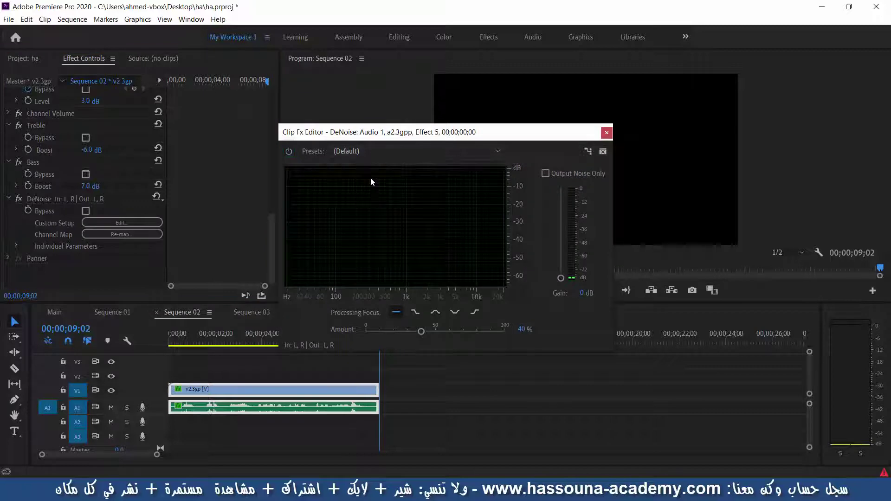
left_click(606, 133)
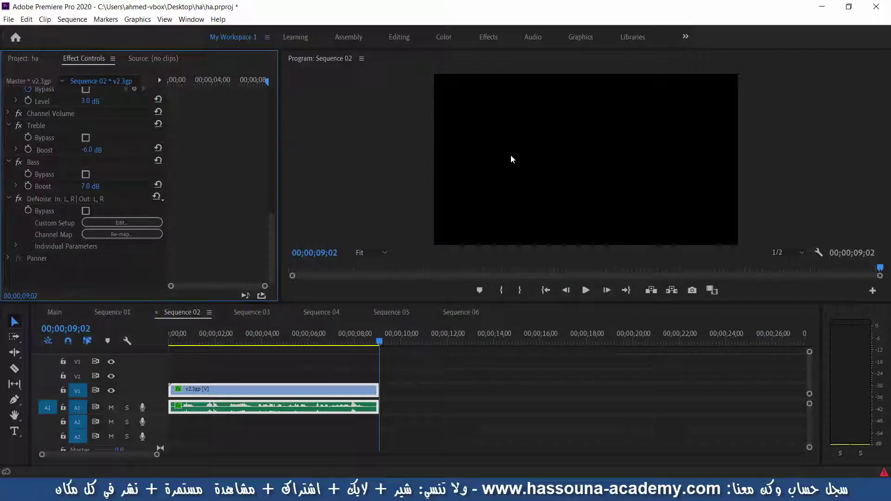
key("ctrl+s")
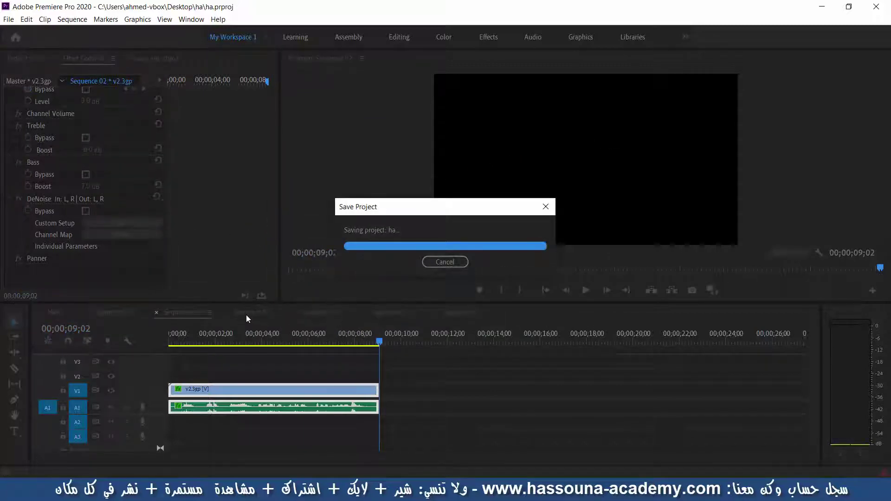
Apply the Heavy Noise Reduction DeNoise preset to Sequence 03's v3.3gp clip and save the project
left_click(247, 313)
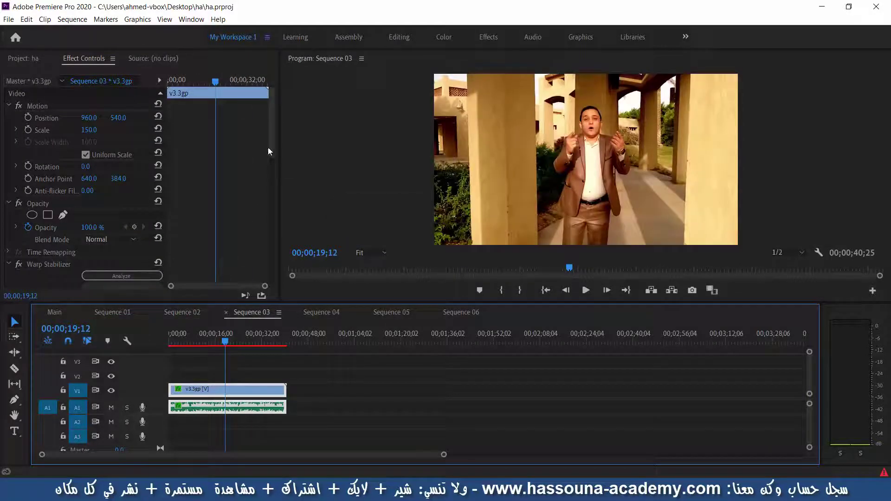
left_click_drag(271, 153, 277, 265)
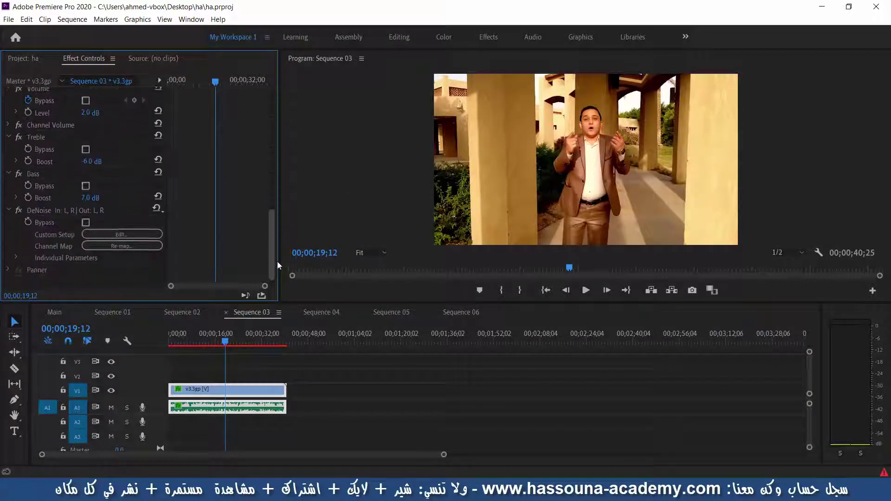
scroll(151, 238, "down", 1)
left_click(122, 224)
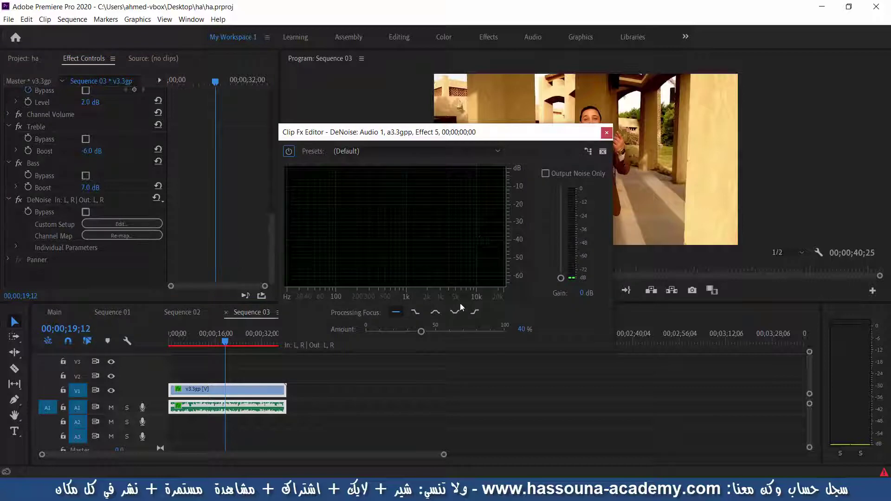
left_click(359, 153)
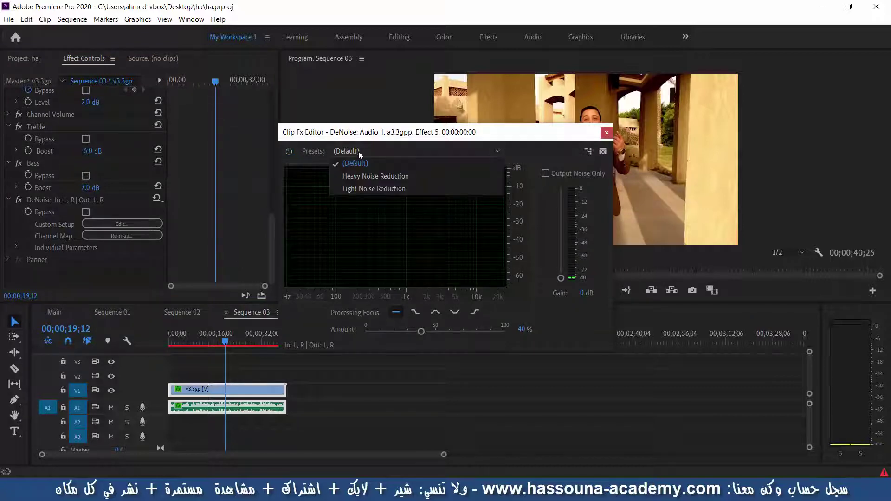
left_click(359, 176)
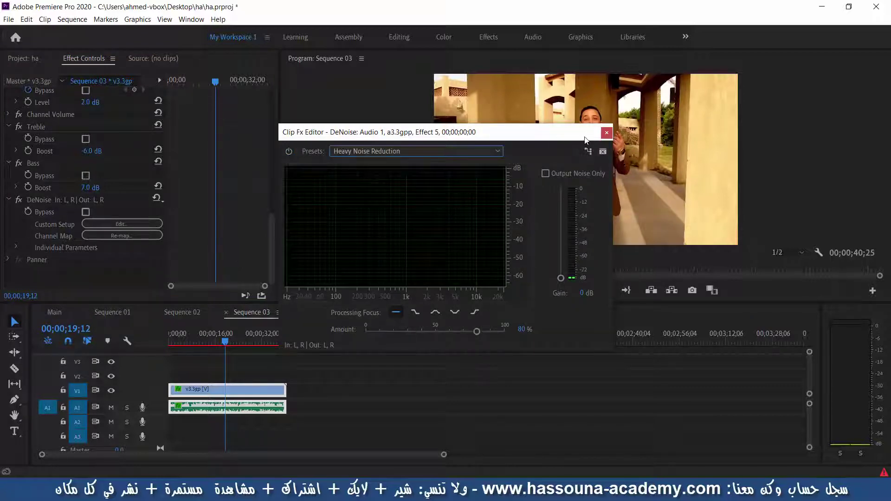
left_click(606, 133)
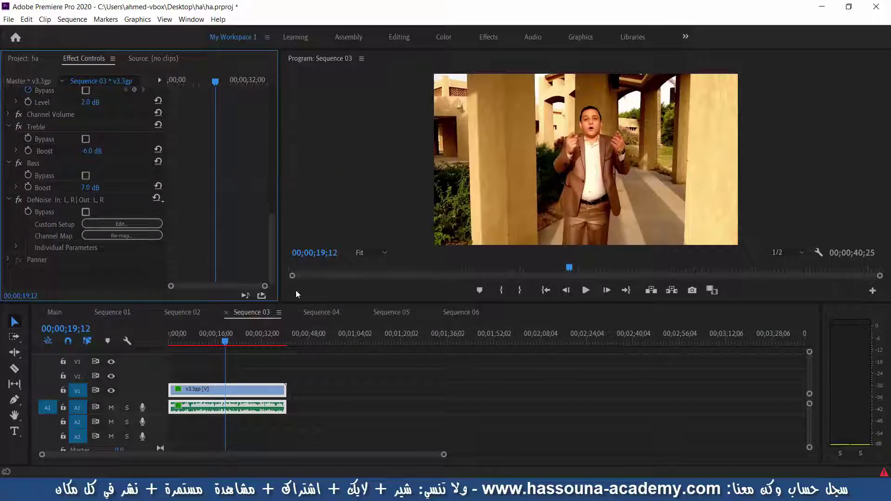
key("ctrl+s")
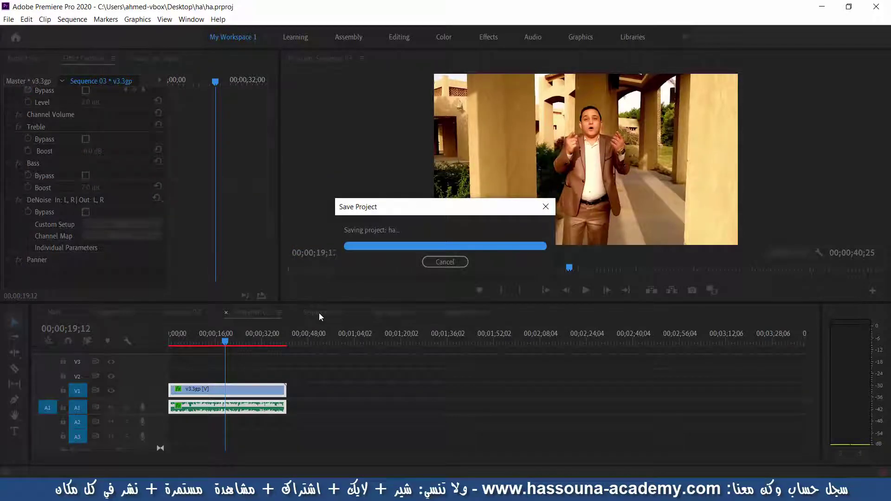
Apply the Heavy Noise Reduction DeNoise preset to Sequence 04's clip
left_click(319, 312)
left_click(319, 313)
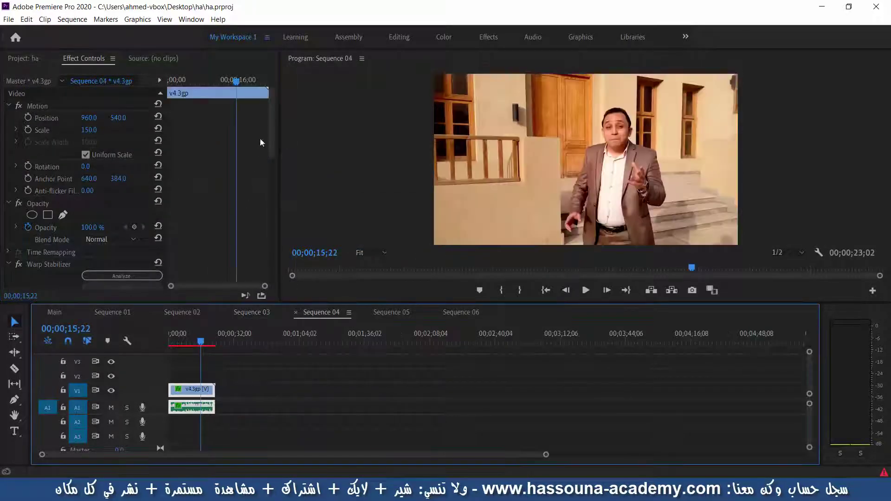
left_click_drag(271, 112, 271, 237)
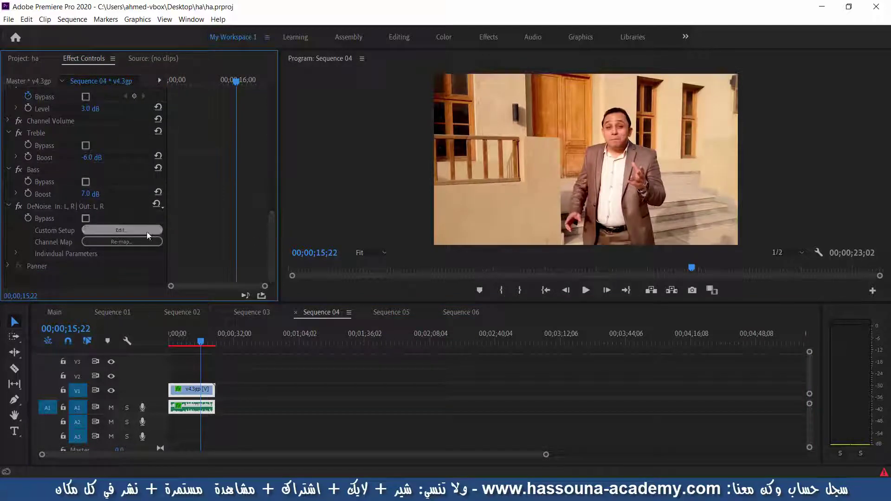
left_click(147, 232)
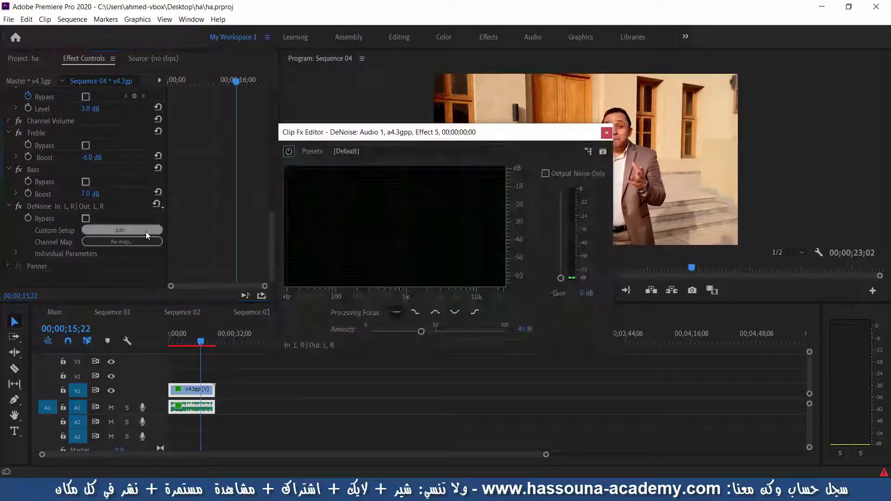
left_click(414, 150)
left_click(399, 176)
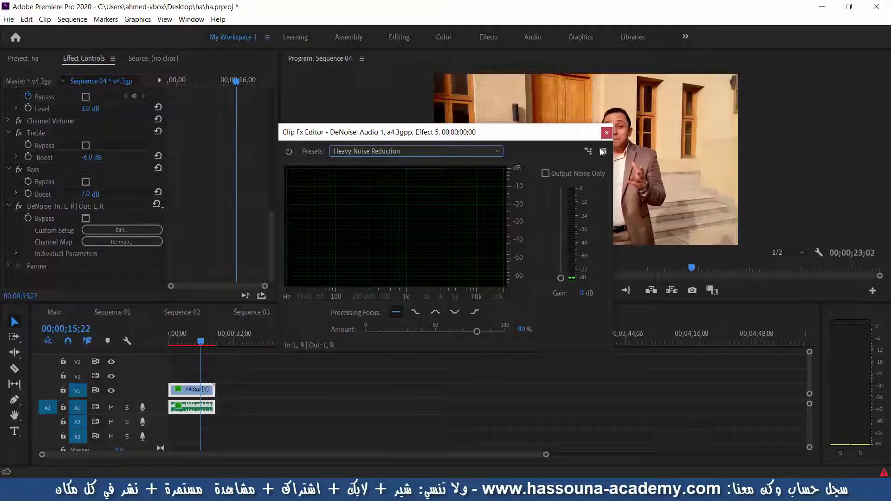
left_click(607, 133)
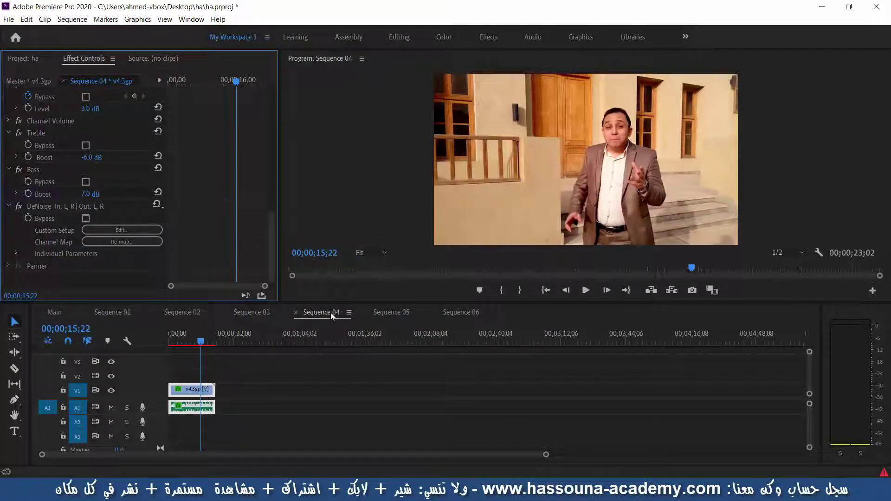
Apply the Heavy Noise Reduction DeNoise preset to Sequence 05's v5.3gp clip
left_click(393, 313)
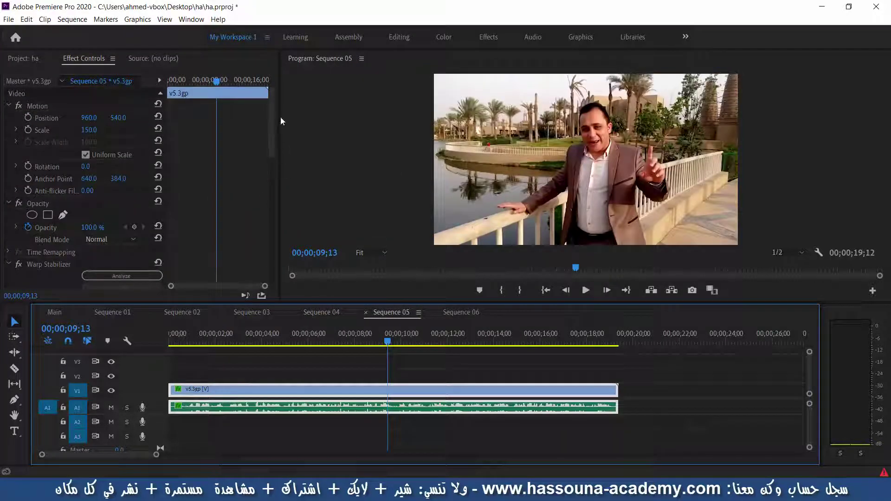
left_click_drag(269, 165, 265, 241)
left_click(132, 222)
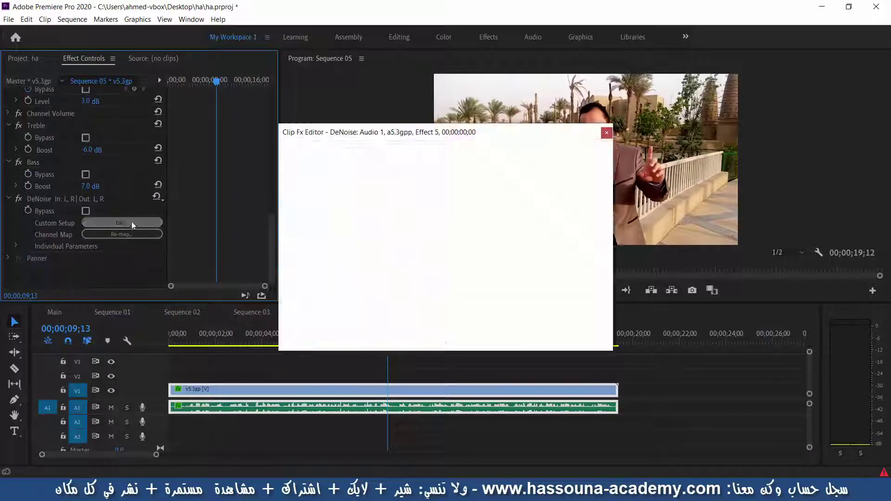
left_click(337, 153)
left_click(362, 179)
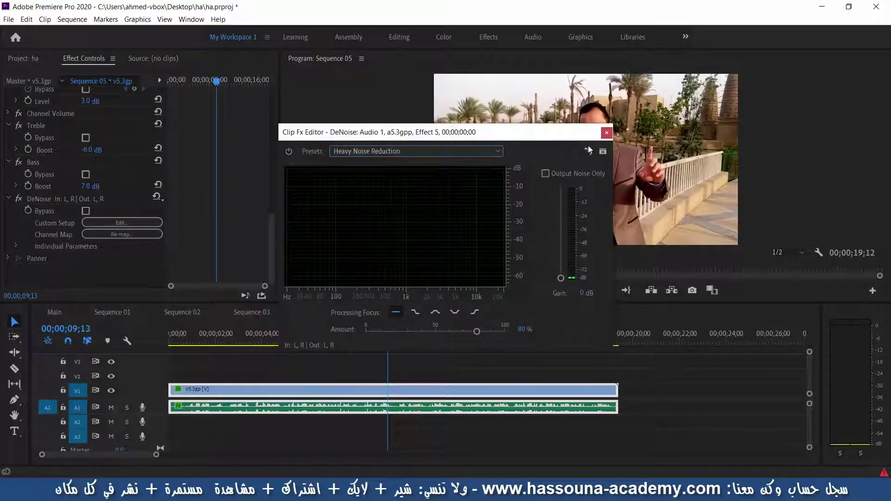
left_click(606, 134)
Apply Heavy Noise Reduction DeNoise to Sequence 06's clip, put the playhead near its start, and save
left_click(462, 310)
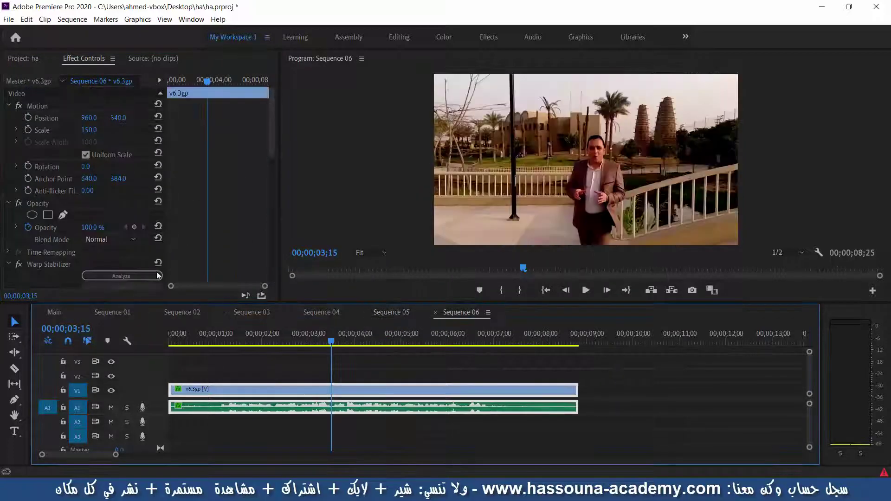
left_click_drag(270, 102, 281, 257)
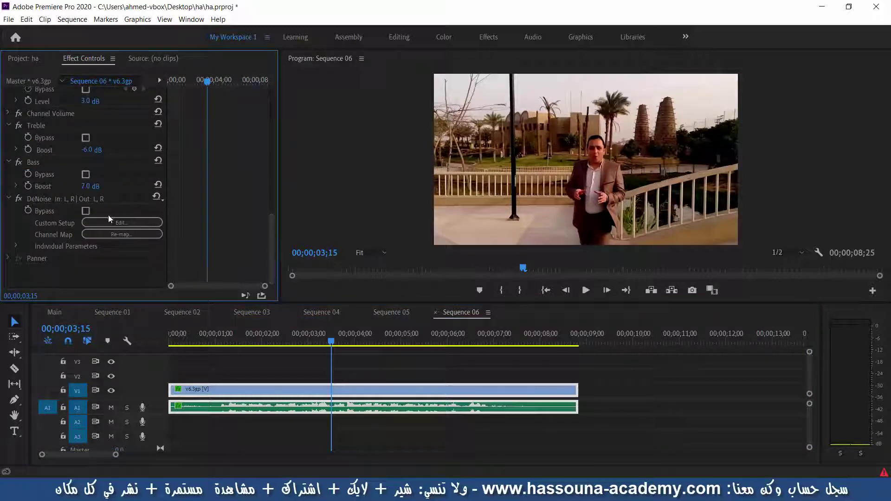
left_click(162, 222)
left_click(453, 151)
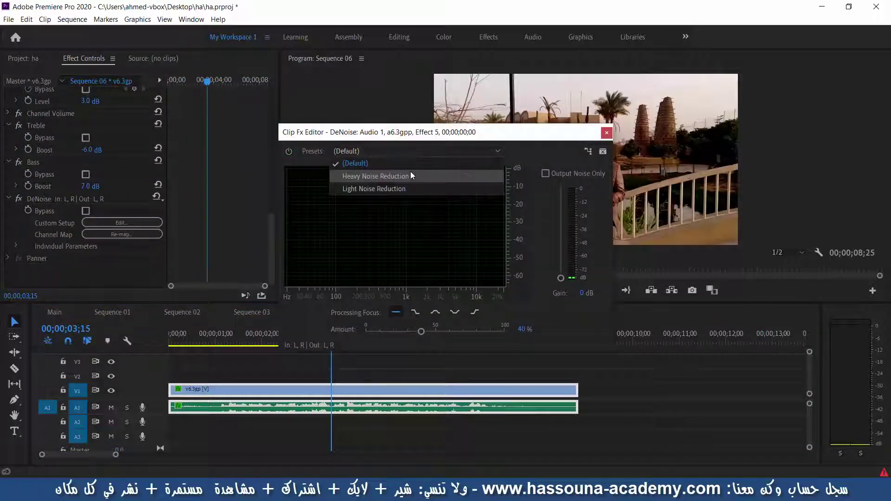
left_click(410, 171)
left_click(607, 132)
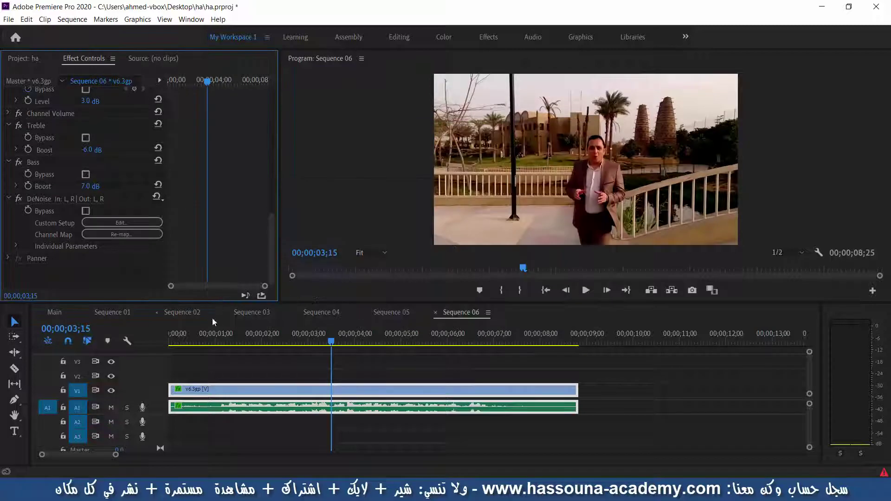
left_click(224, 341)
key("ctrl+s")
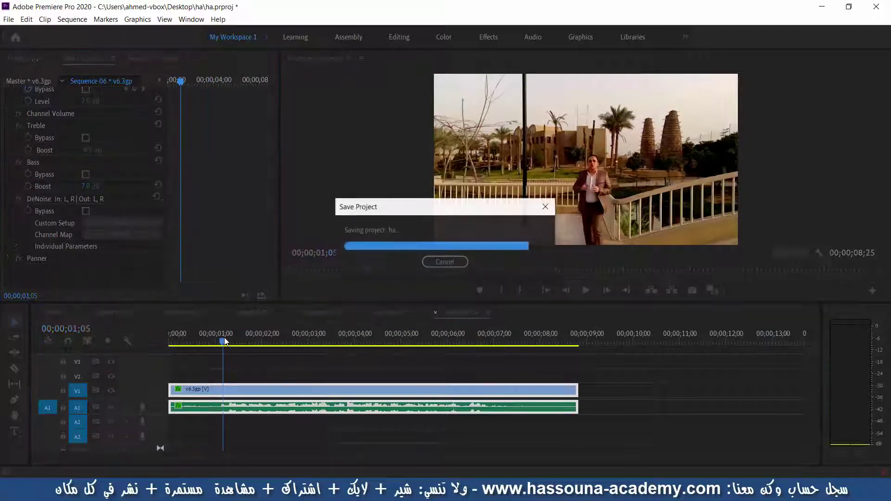
Play back Sequence 06 to hear the processed audio, then save the project
key("space")
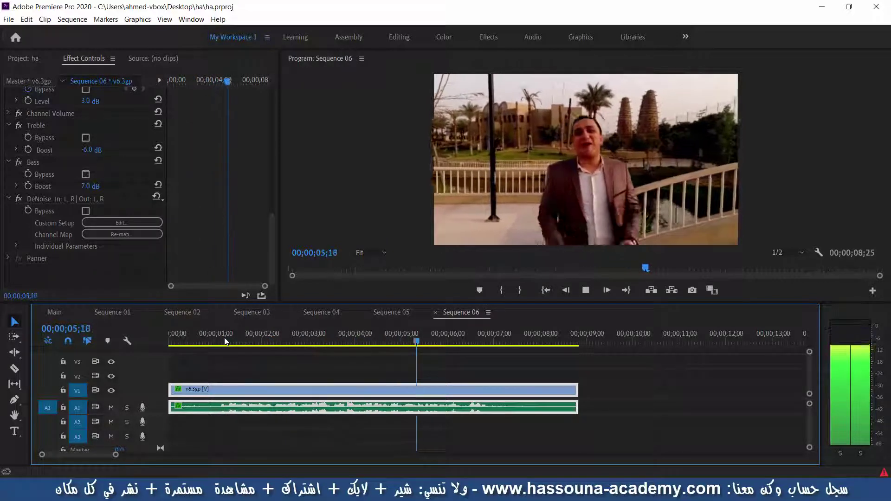
key("space")
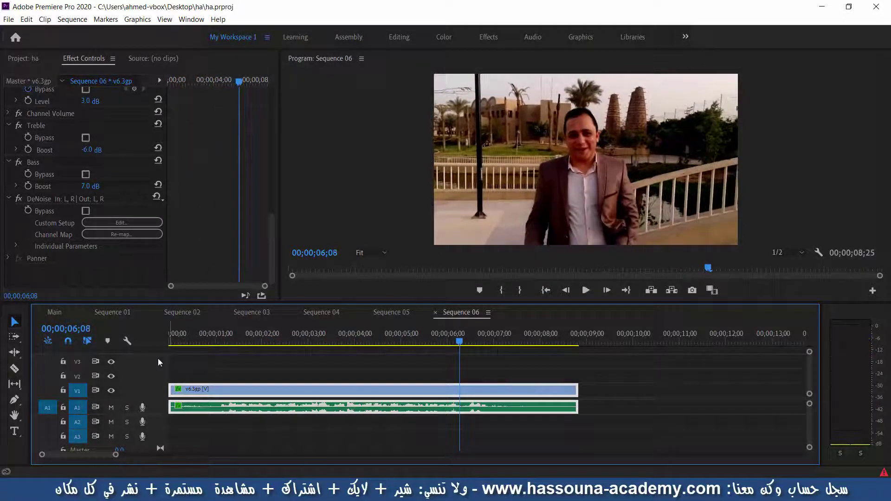
key("ctrl+s")
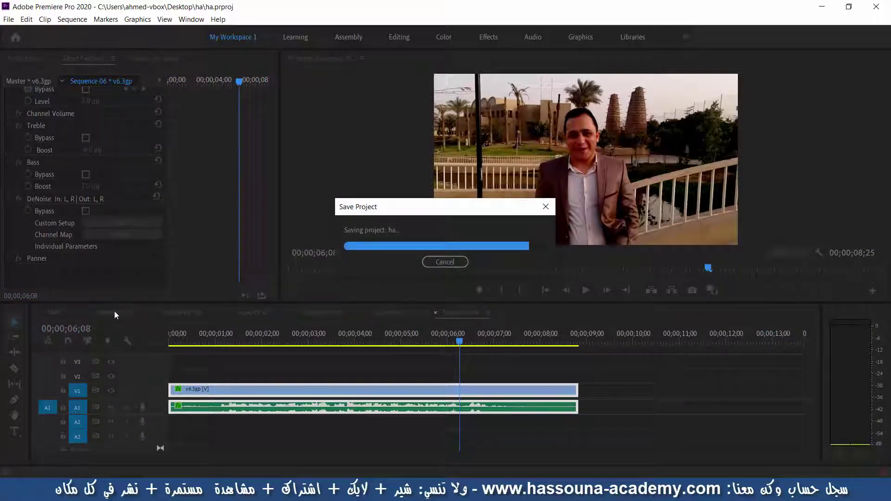
Return Sequence 01's playhead to the start, save the project, and minimize Premiere Pro
left_click(116, 313)
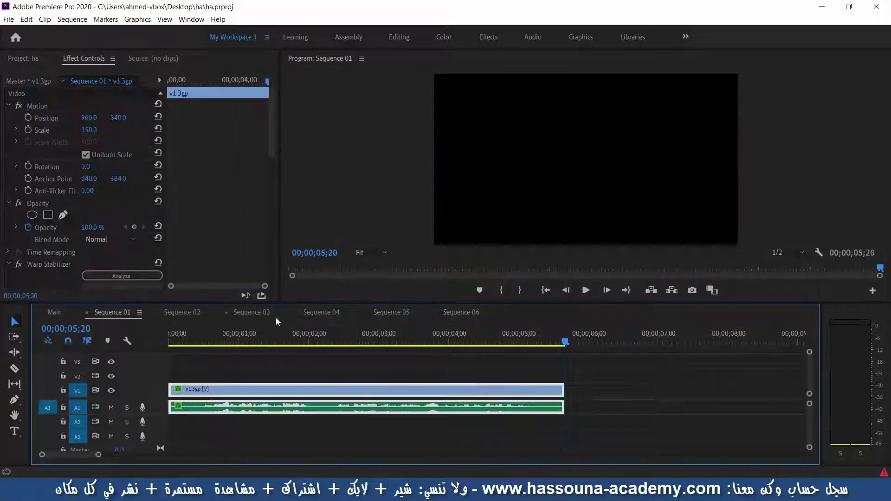
left_click(355, 343)
key("Home")
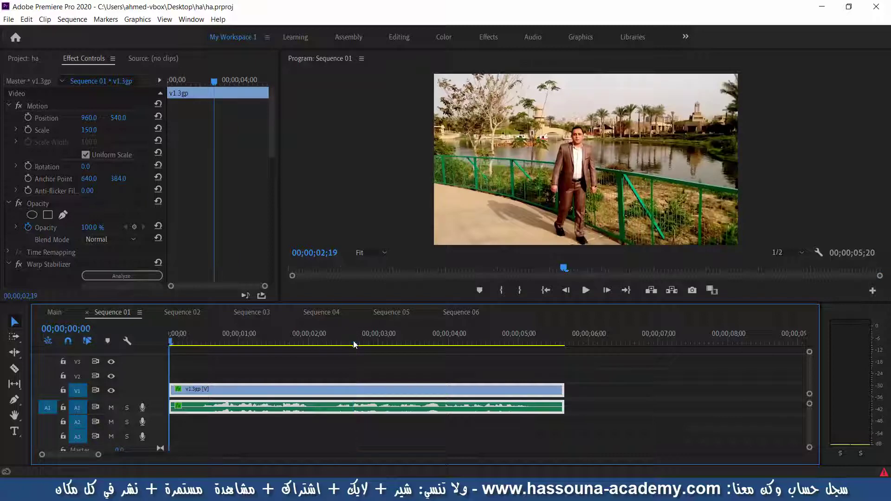
key("ctrl+s")
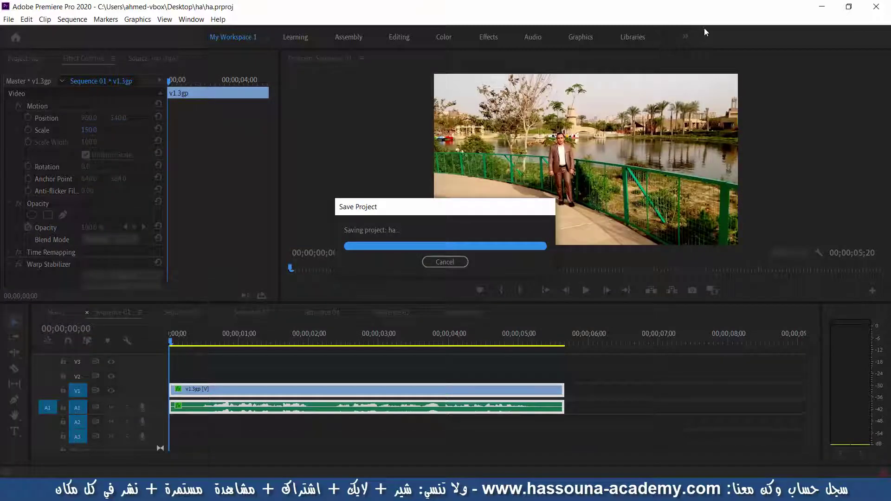
left_click(822, 5)
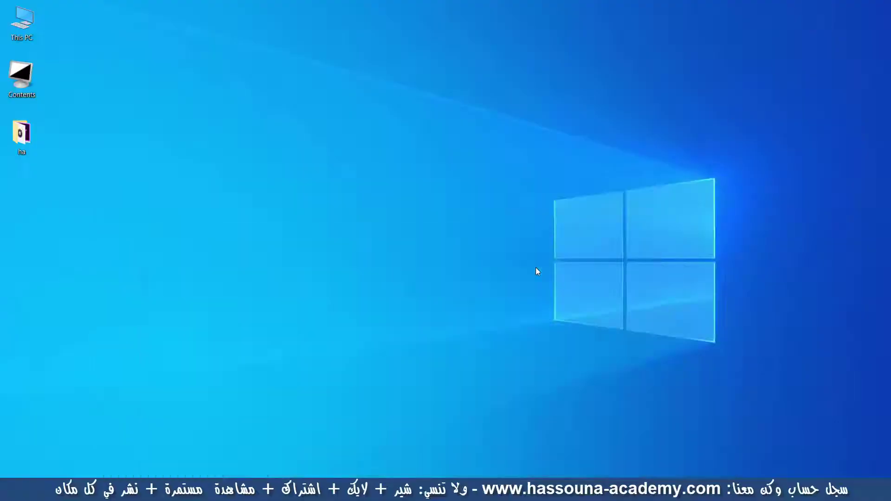